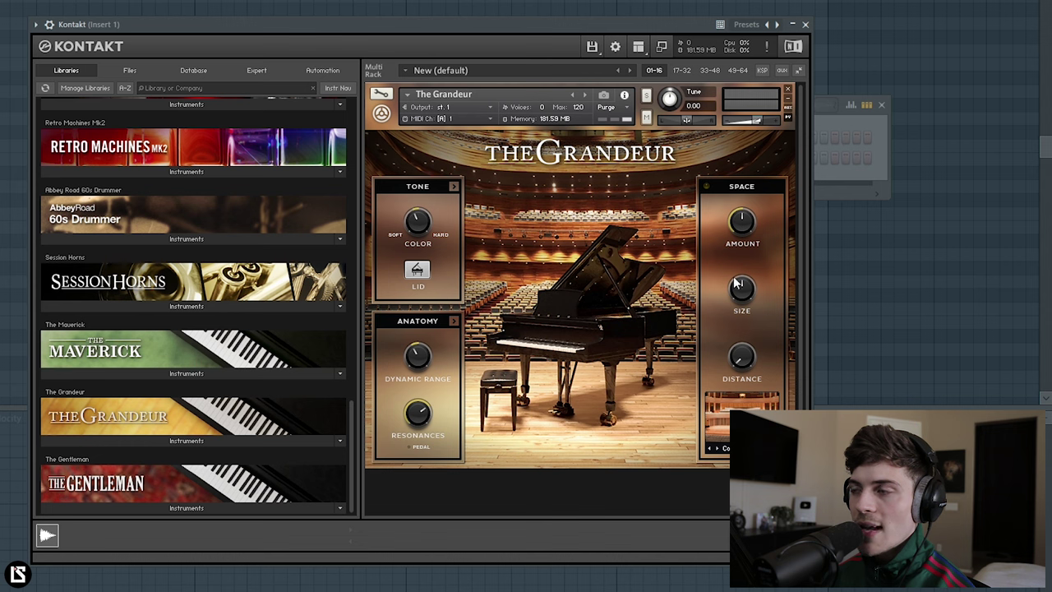
Review the Fruity parametric EQ 2 and Fruity Reeverb 2 effects on mixer Insert 1, closing the Kontakt, effect and mixer windows
{"action": "left_click", "coordinate": [806, 25]}
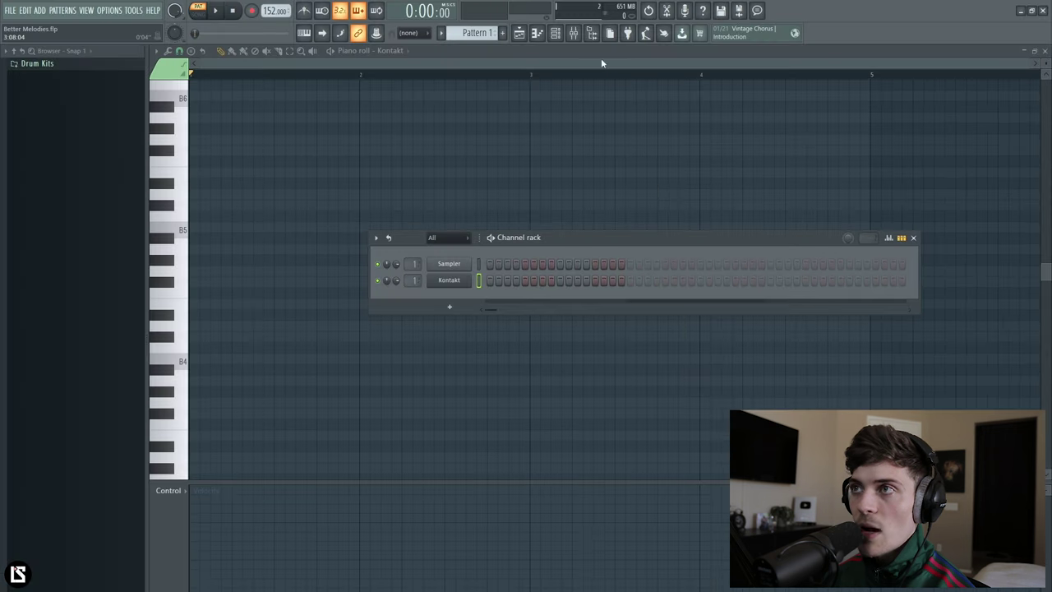
{"action": "left_click", "coordinate": [578, 39]}
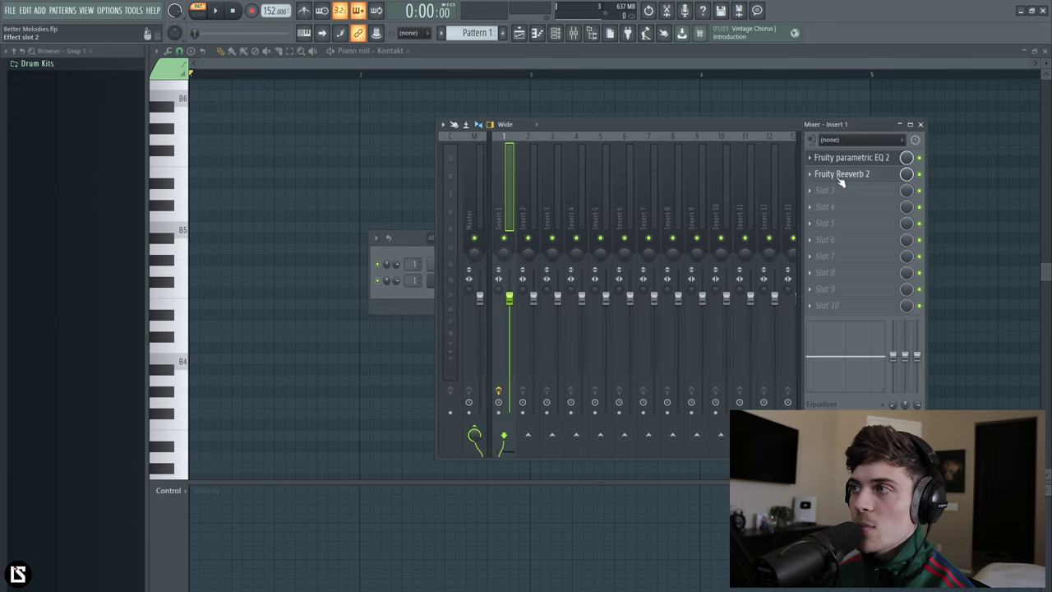
{"action": "left_click", "coordinate": [860, 162]}
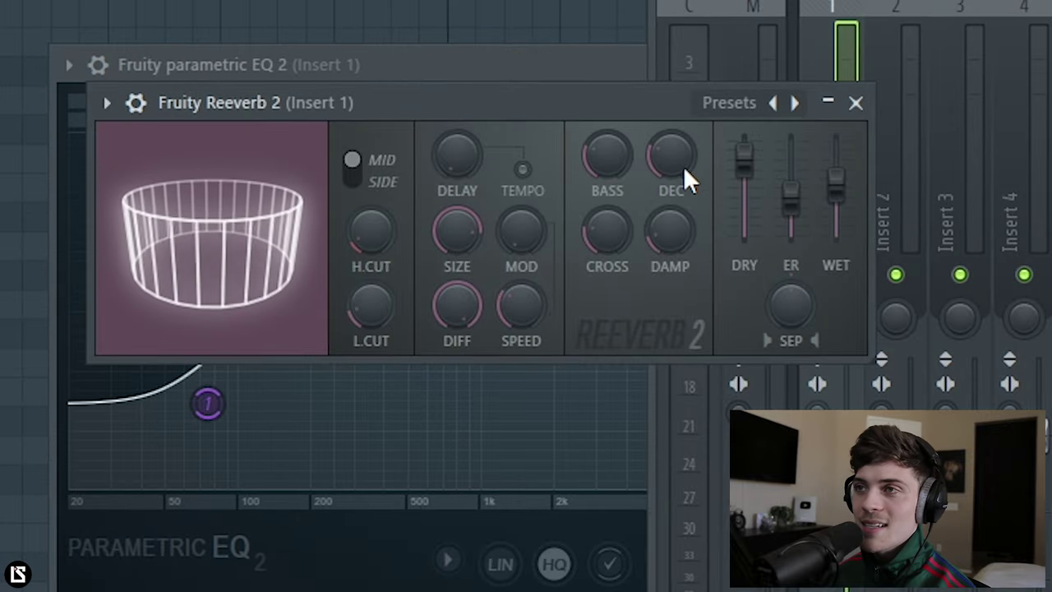
{"action": "left_click", "coordinate": [855, 102]}
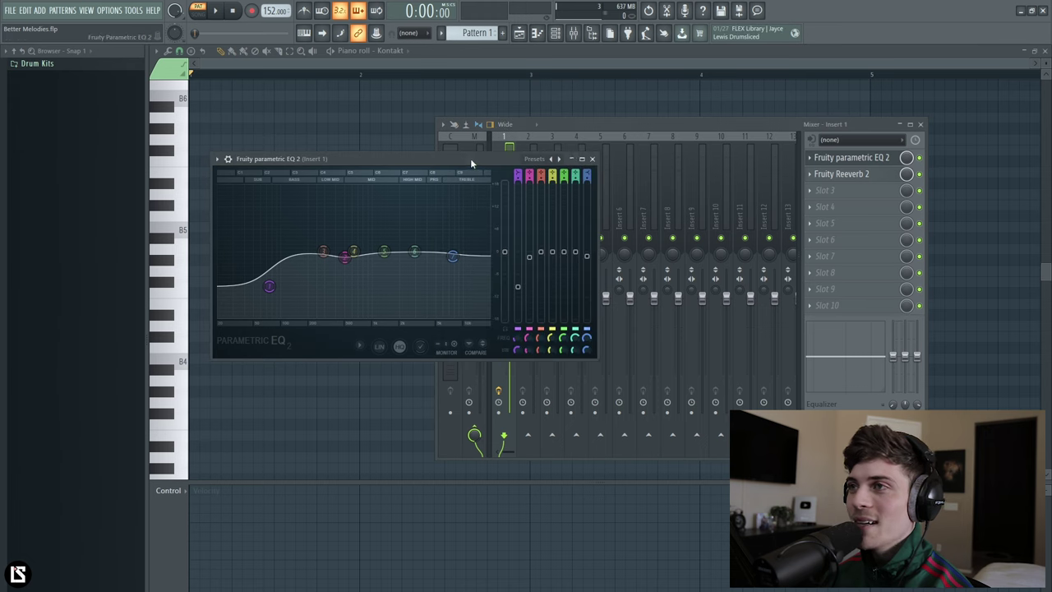
{"action": "left_click", "coordinate": [588, 159]}
{"action": "left_click", "coordinate": [921, 125]}
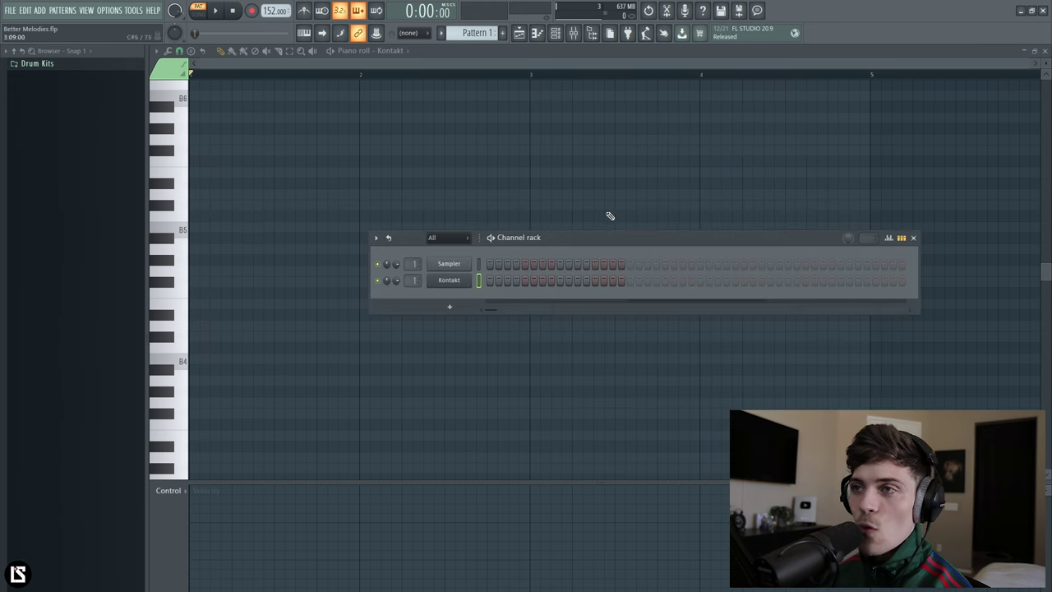
Open the piano roll for the Kontakt channel from the channel rack
{"action": "right_click", "coordinate": [461, 281]}
{"action": "left_click", "coordinate": [483, 282]}
{"action": "right_click", "coordinate": [461, 282]}
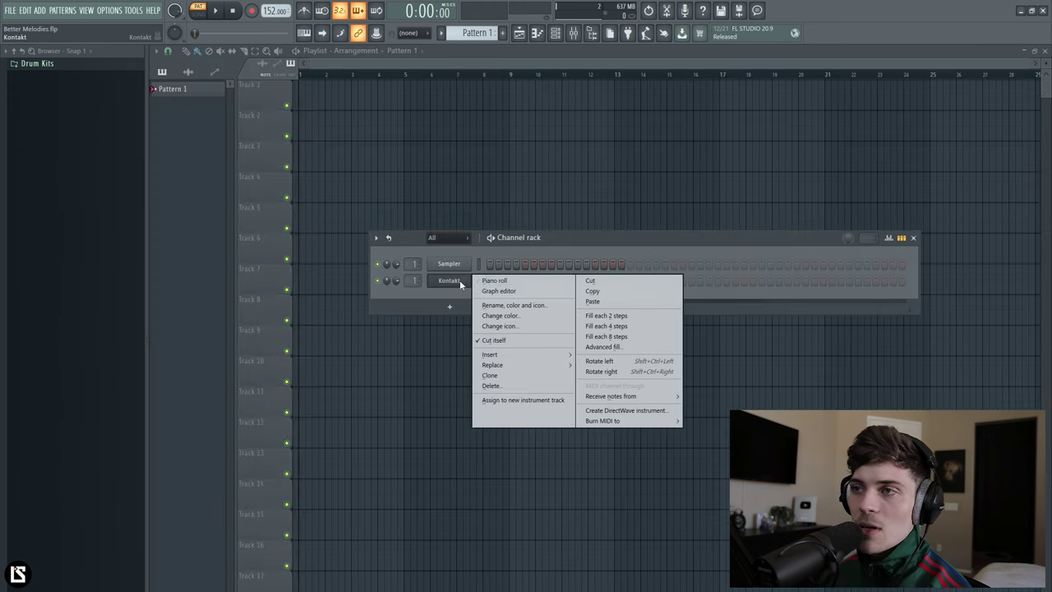
{"action": "left_click", "coordinate": [485, 281]}
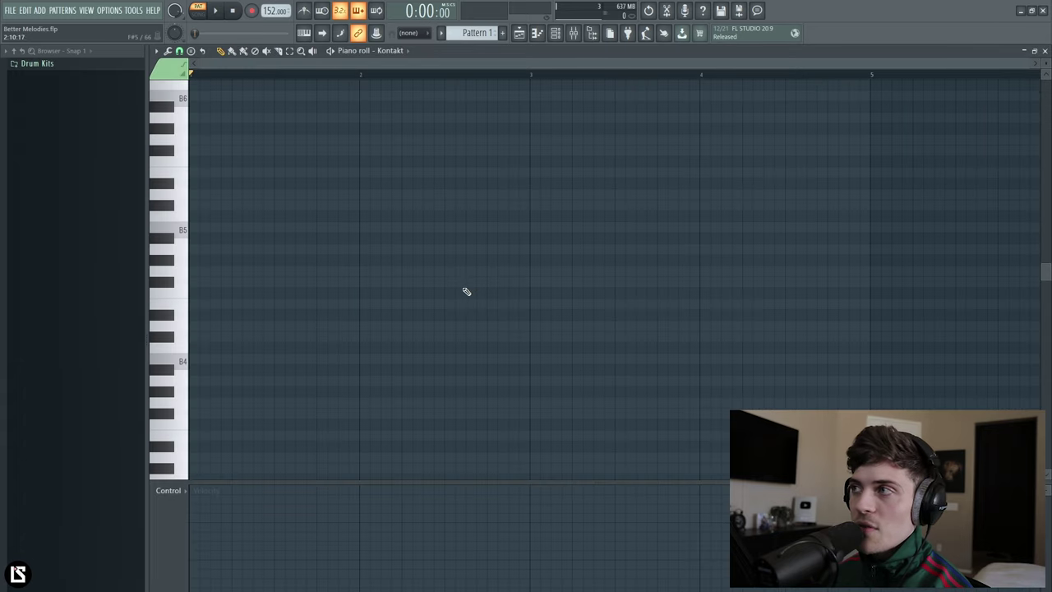
Audition the B3 key on the piano roll keyboard at different velocities
{"action": "scroll", "coordinate": [458, 302], "scroll_direction": "down", "scroll_amount": 3}
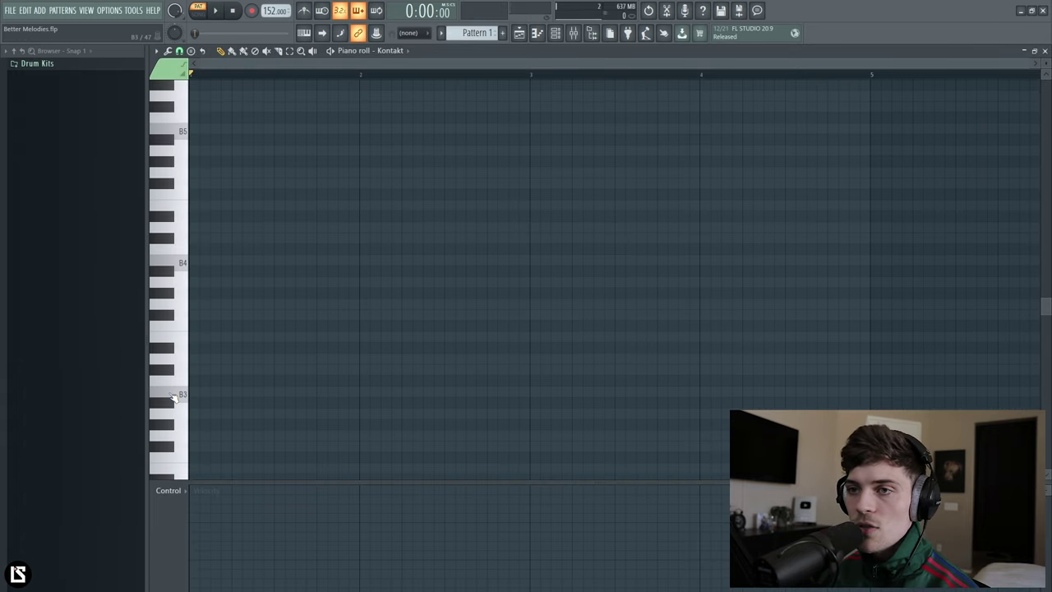
{"action": "left_click", "coordinate": [172, 398]}
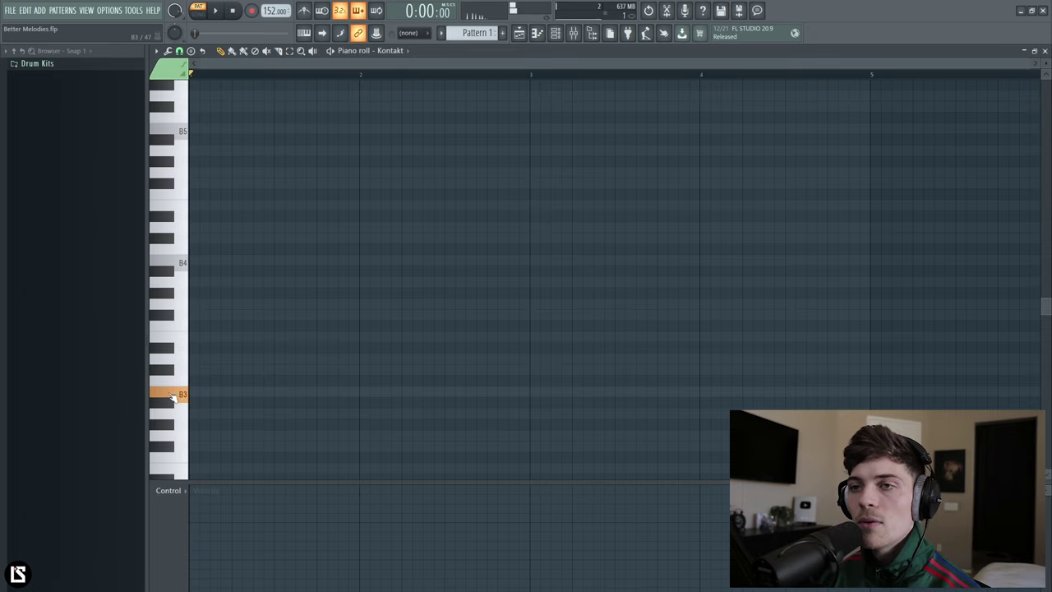
{"action": "left_click", "coordinate": [185, 396]}
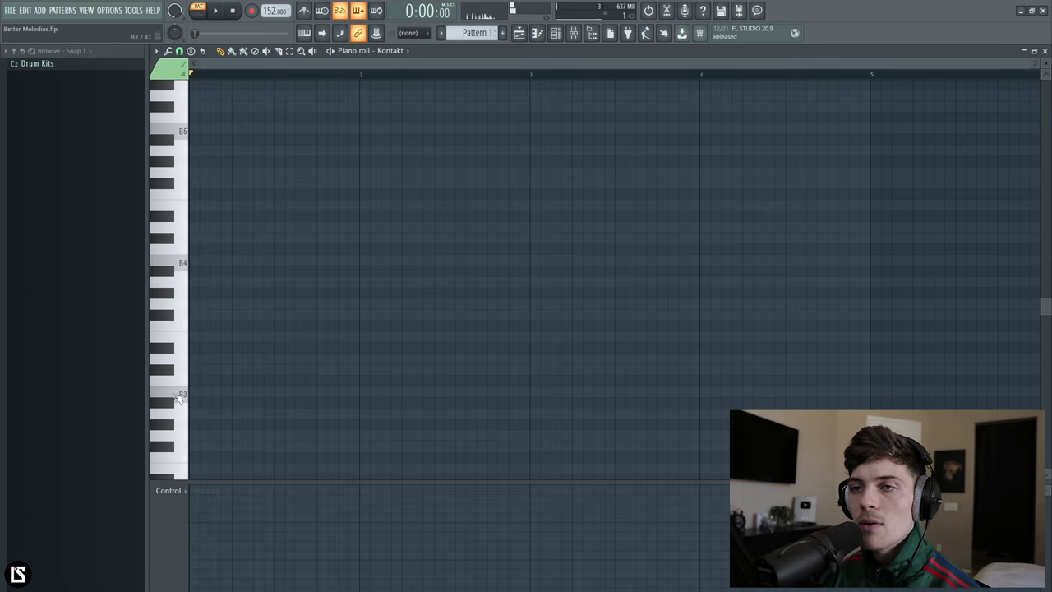
{"action": "left_click", "coordinate": [156, 398]}
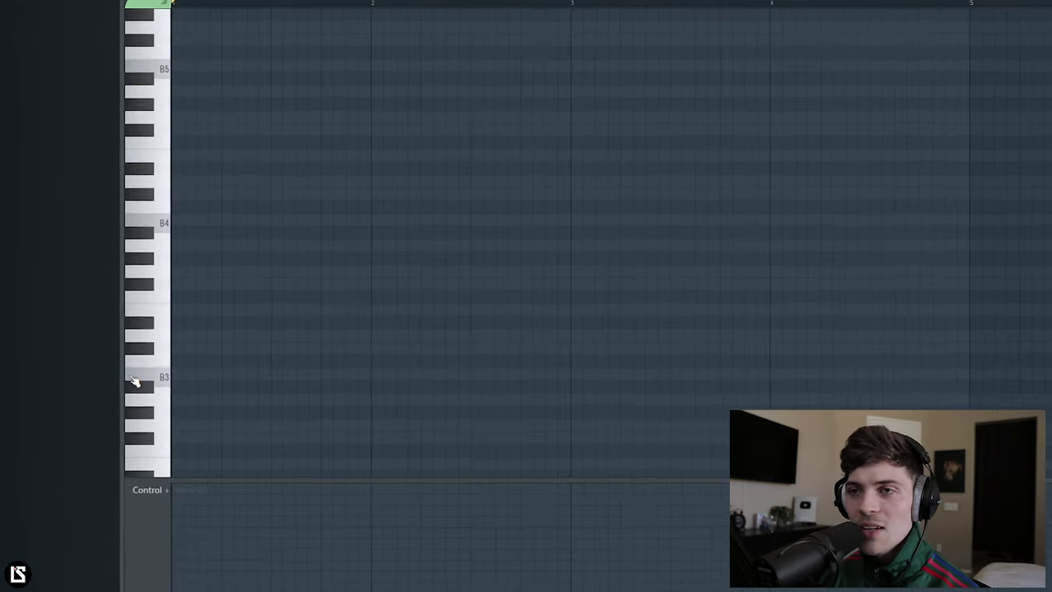
{"action": "left_click", "coordinate": [117, 369]}
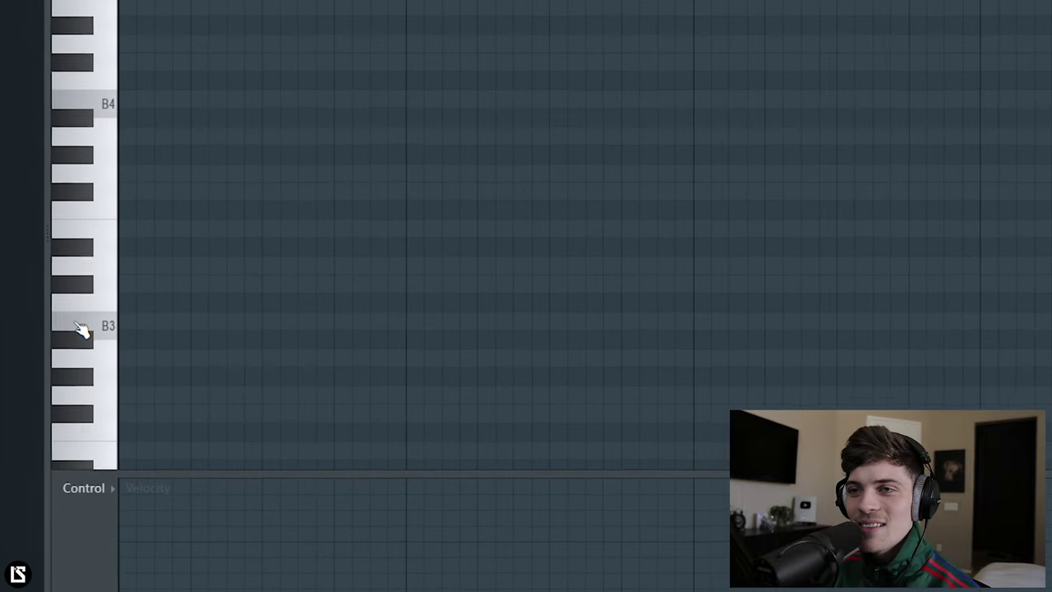
{"action": "left_click", "coordinate": [83, 316]}
{"action": "left_click", "coordinate": [103, 313]}
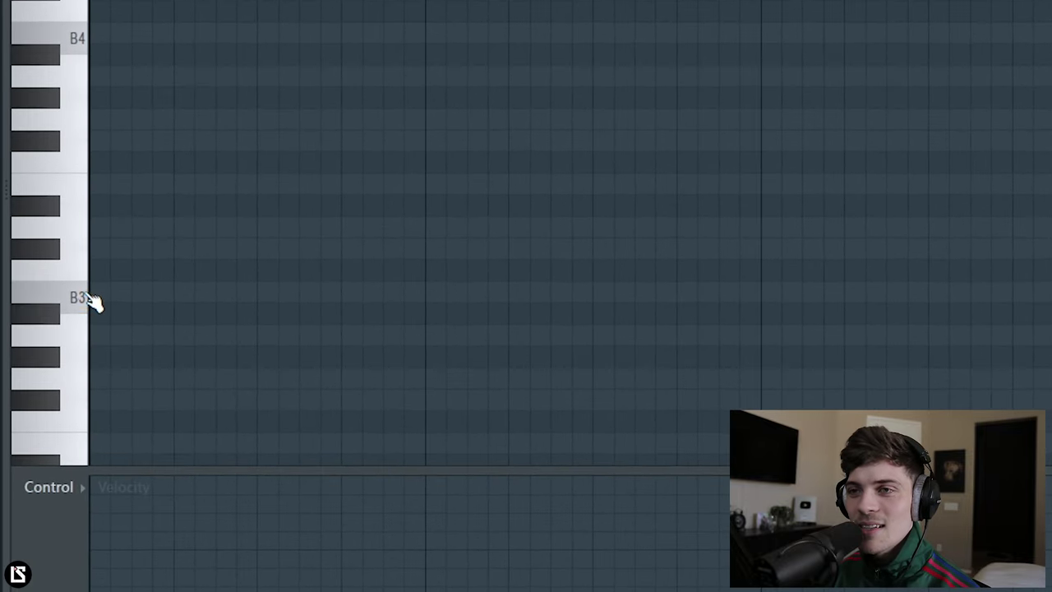
{"action": "left_click", "coordinate": [34, 305]}
{"action": "left_click", "coordinate": [37, 306]}
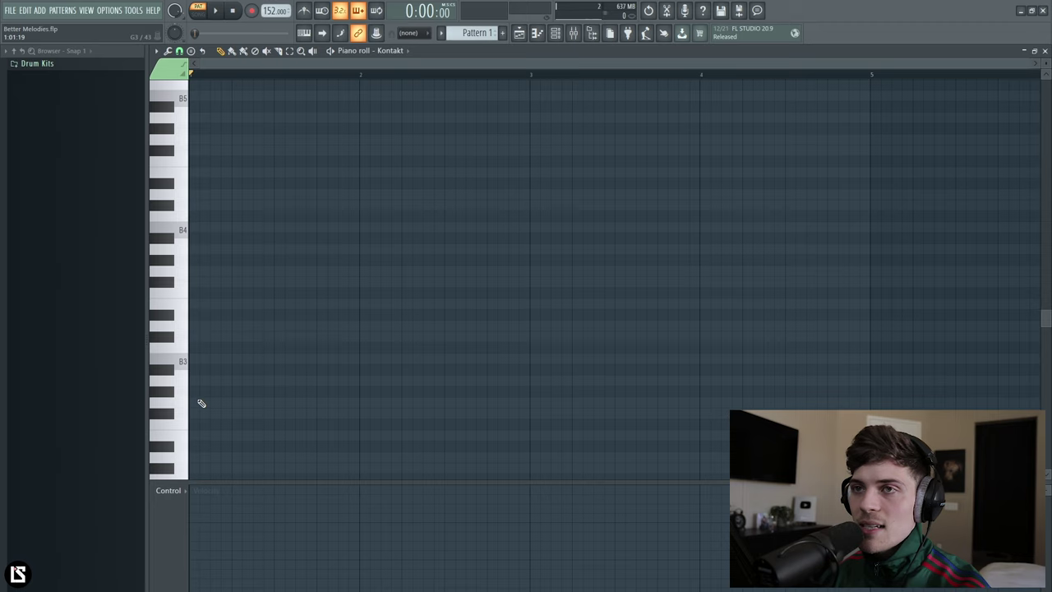
Draw a one-bar B4 note at the start of bar 1 and adjust its velocity to about half
{"action": "scroll", "coordinate": [203, 401], "scroll_direction": "up", "scroll_amount": 2}
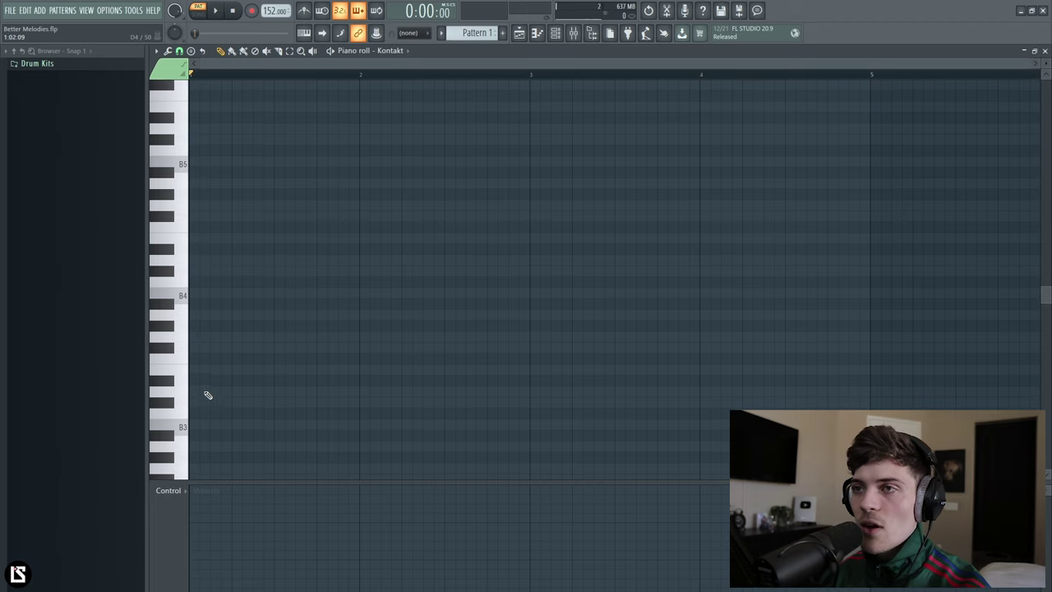
{"action": "scroll", "coordinate": [208, 395], "scroll_direction": "up", "scroll_amount": 2}
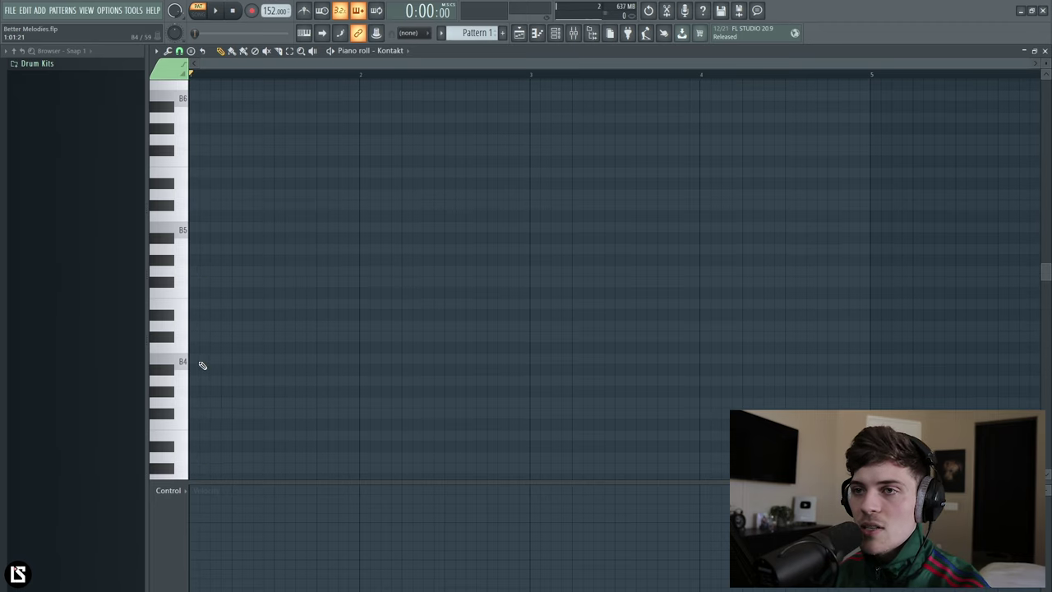
{"action": "left_click", "coordinate": [199, 361]}
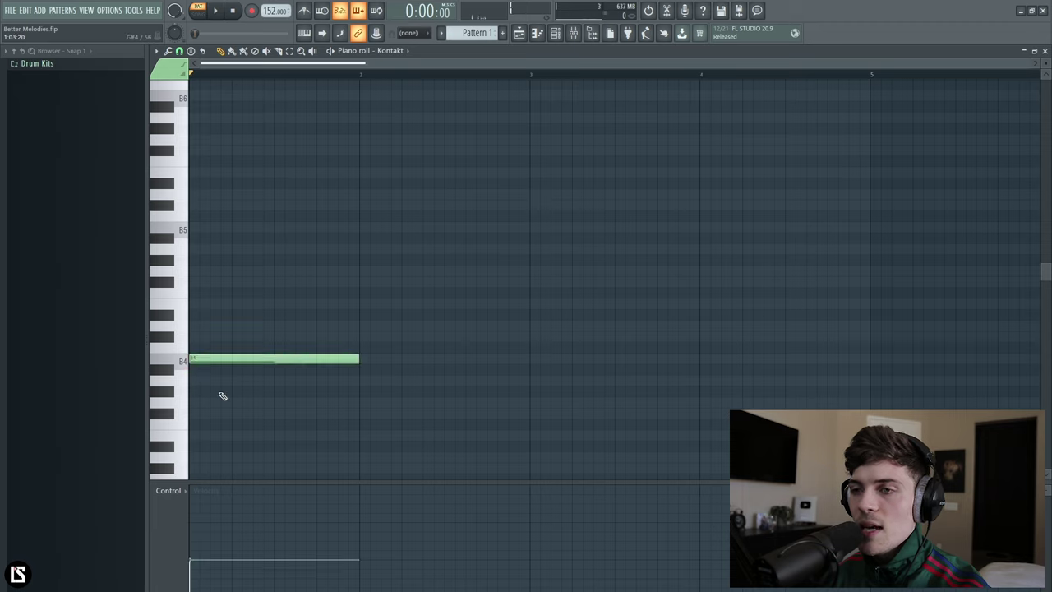
{"action": "left_click", "coordinate": [211, 519]}
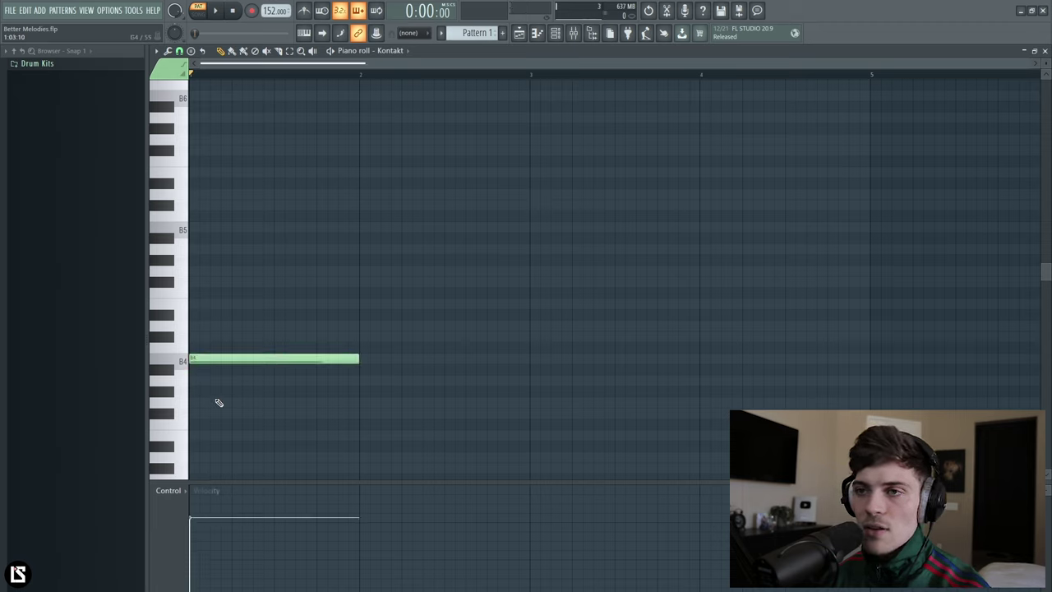
{"action": "left_click", "coordinate": [217, 359]}
{"action": "left_click", "coordinate": [202, 524]}
{"action": "left_click_drag", "start_coordinate": [204, 527], "coordinate": [203, 557]}
Play back the single B4 note repeatedly to check its sound
{"action": "key", "text": "space"}
{"action": "key", "text": "space"}
{"action": "key", "text": "space"}
{"action": "key", "text": "space"}
{"action": "key", "text": "space"}
{"action": "key", "text": "space"}
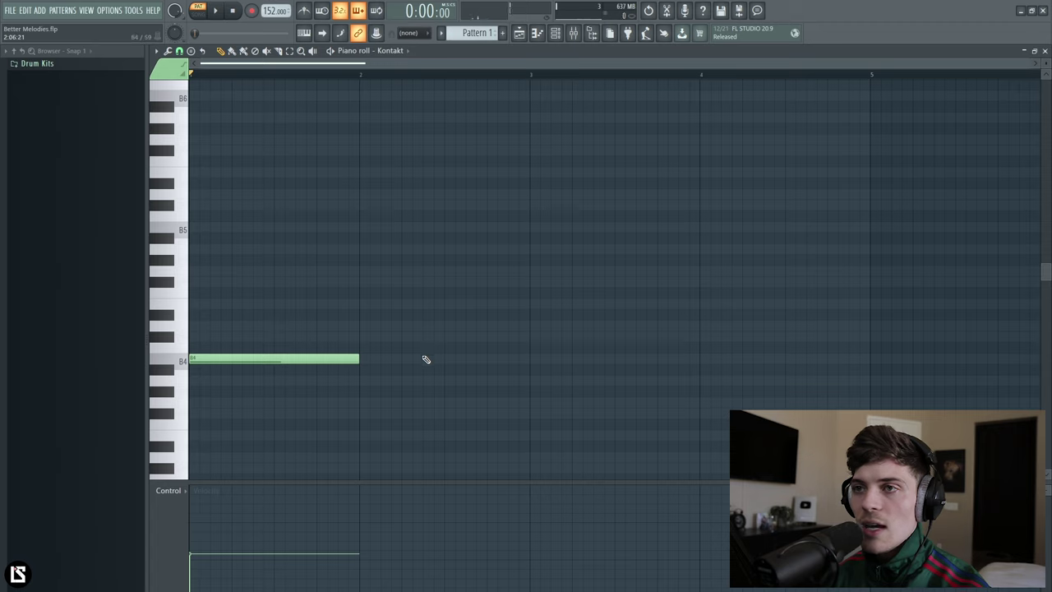
Stack one-bar D5 and F#5 notes above the B4 note at the start of bar 1
{"action": "left_click", "coordinate": [344, 363]}
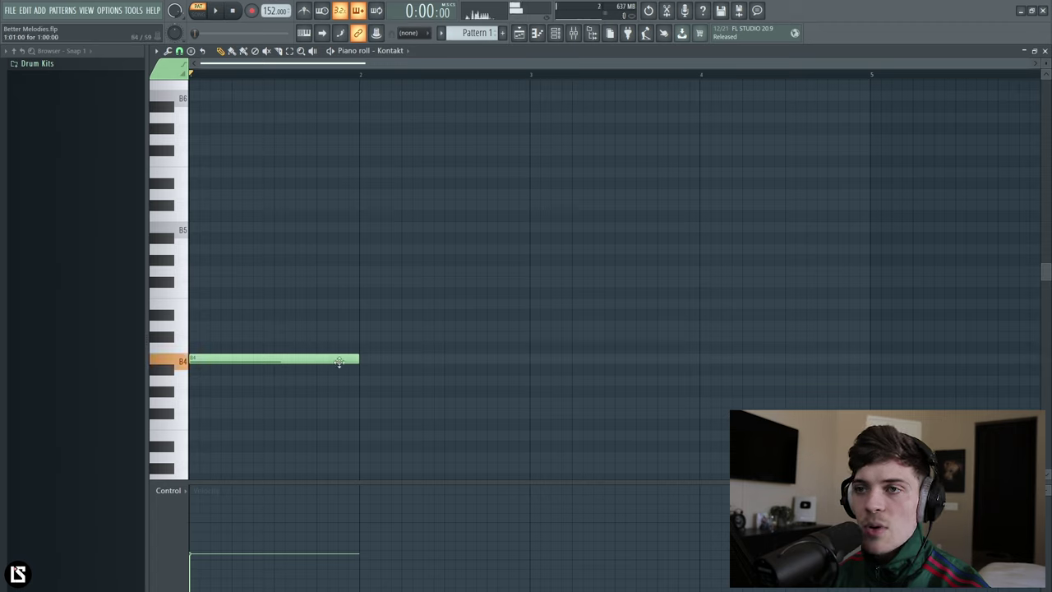
{"action": "left_click", "coordinate": [230, 325]}
{"action": "left_click", "coordinate": [210, 282]}
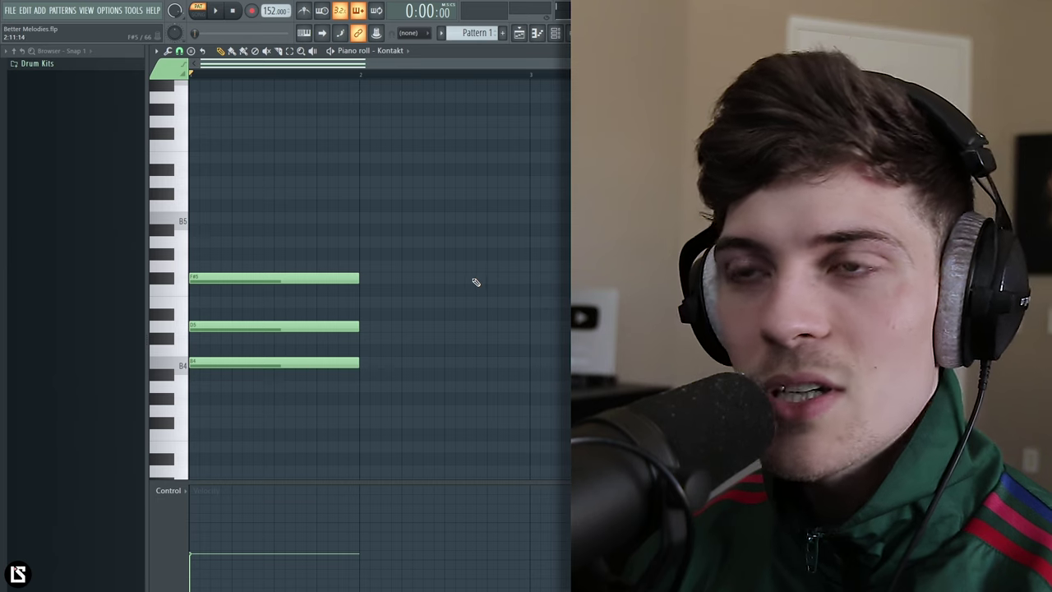
{"action": "left_click_drag", "start_coordinate": [284, 239], "coordinate": [324, 397]}
{"action": "left_click", "coordinate": [323, 395], "text": "ctrl"}
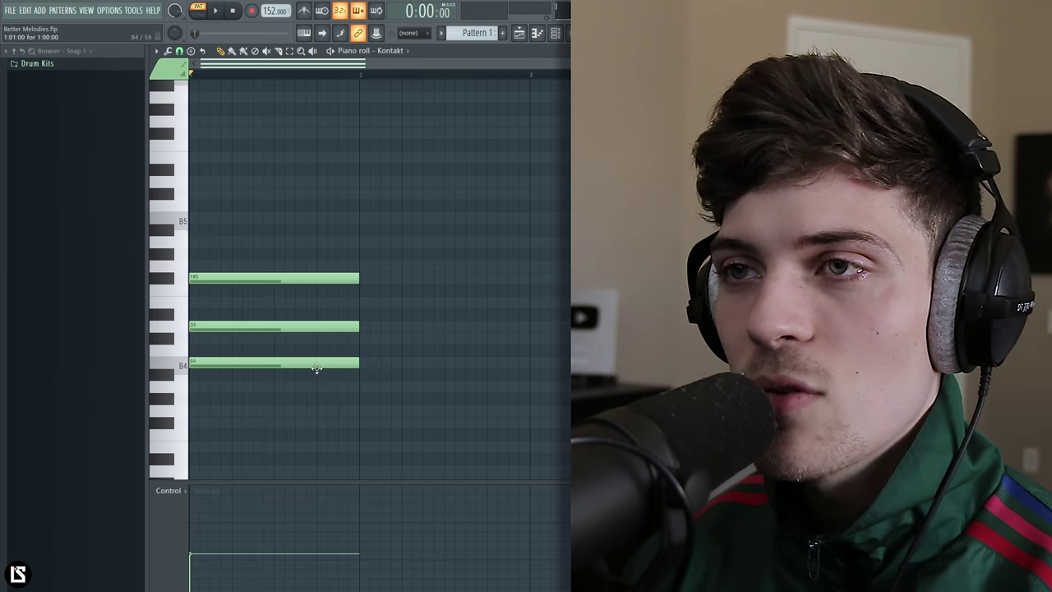
Extend the chord with one-bar A5 and C#6 notes at bar 1, deleting the stray G5 and B5 notes used as spacing guides
{"action": "left_click", "coordinate": [326, 267]}
{"action": "left_click_drag", "start_coordinate": [284, 241], "coordinate": [193, 240]}
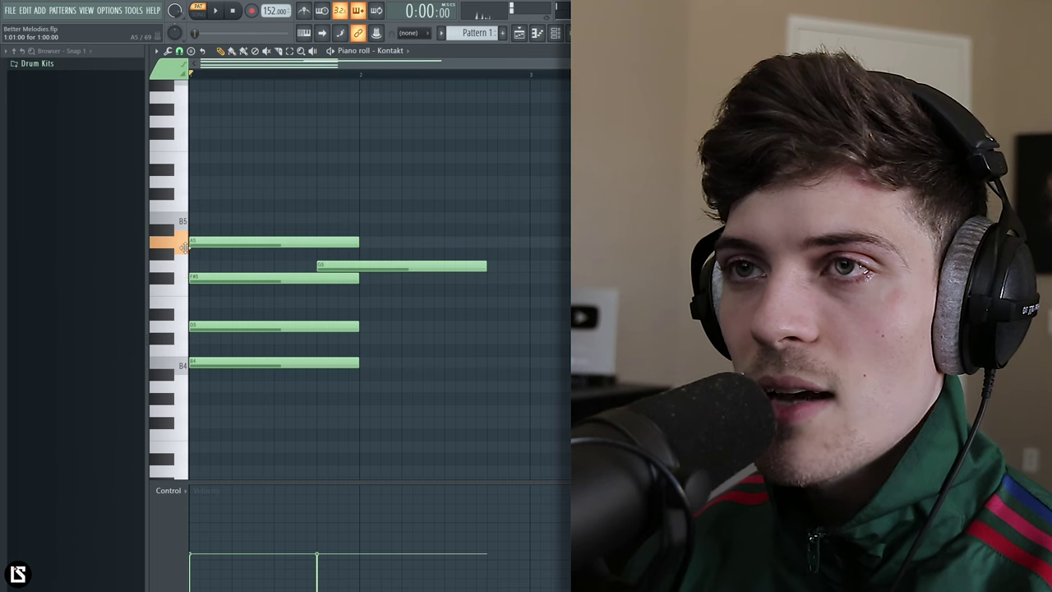
{"action": "right_click", "coordinate": [428, 267]}
{"action": "left_click", "coordinate": [331, 216]}
{"action": "left_click_drag", "start_coordinate": [287, 193], "coordinate": [191, 193]}
{"action": "right_click", "coordinate": [396, 215]}
Play back the stacked chord from B4 up to C#6
{"action": "left_click_drag", "start_coordinate": [309, 153], "coordinate": [376, 394]}
{"action": "left_click", "coordinate": [375, 394]}
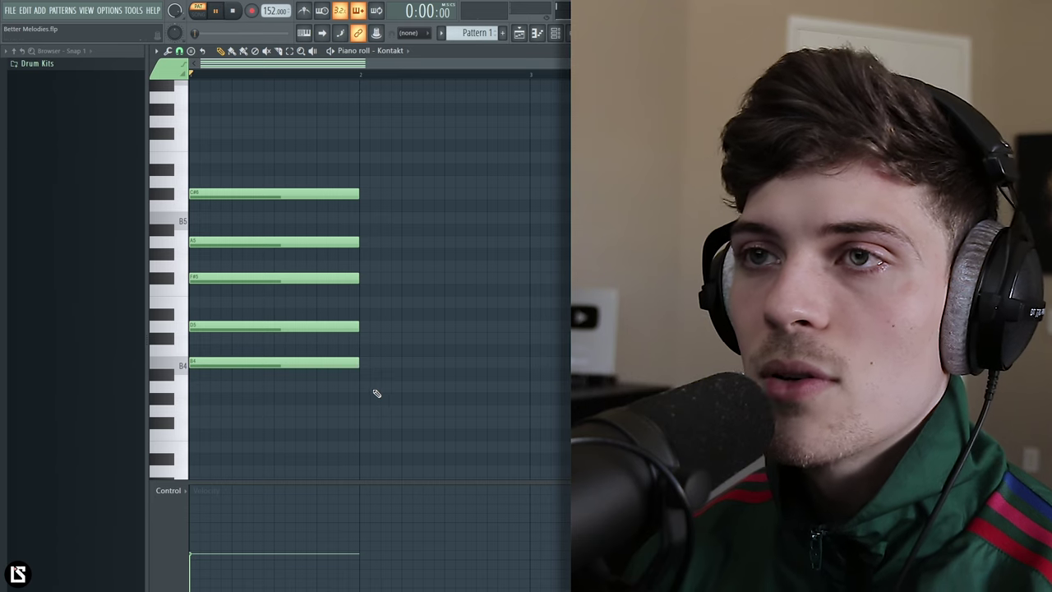
{"action": "key", "text": "space"}
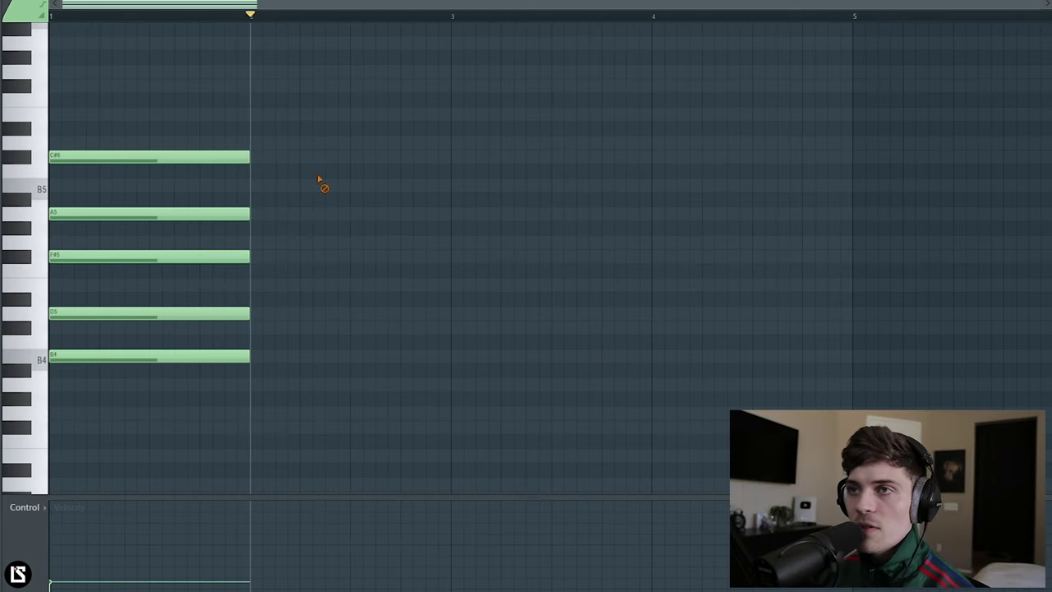
Move the chord's B4 and F#5 notes down one octave to B3 and F#4
{"action": "scroll", "coordinate": [549, 257], "scroll_direction": "down", "scroll_amount": 1}
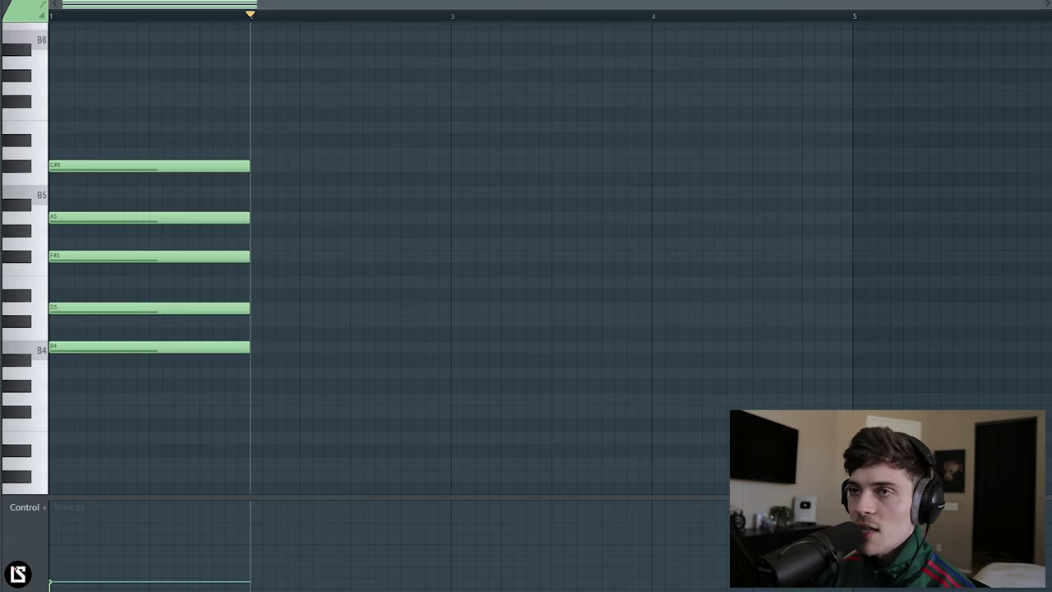
{"action": "scroll", "coordinate": [251, 395], "scroll_direction": "down", "scroll_amount": 2}
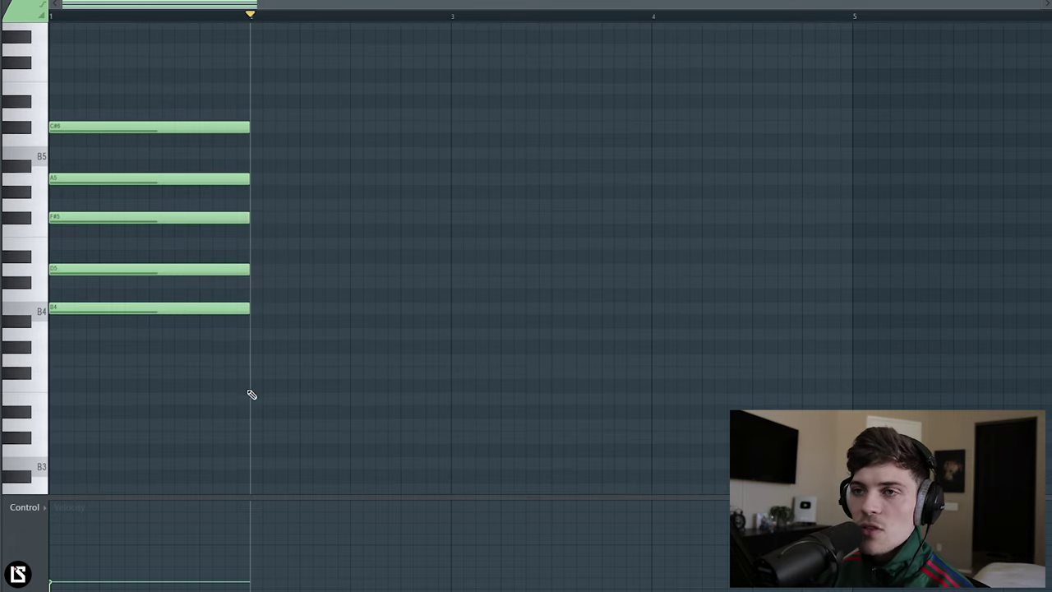
{"action": "left_click", "coordinate": [120, 305]}
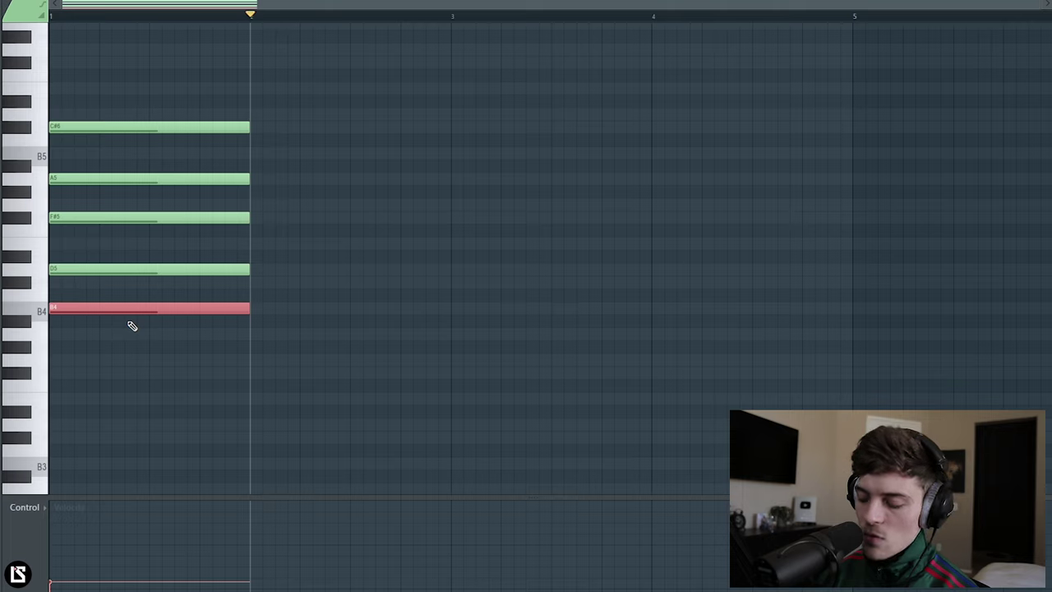
{"action": "key", "text": "ctrl+Down"}
{"action": "left_click", "coordinate": [107, 249]}
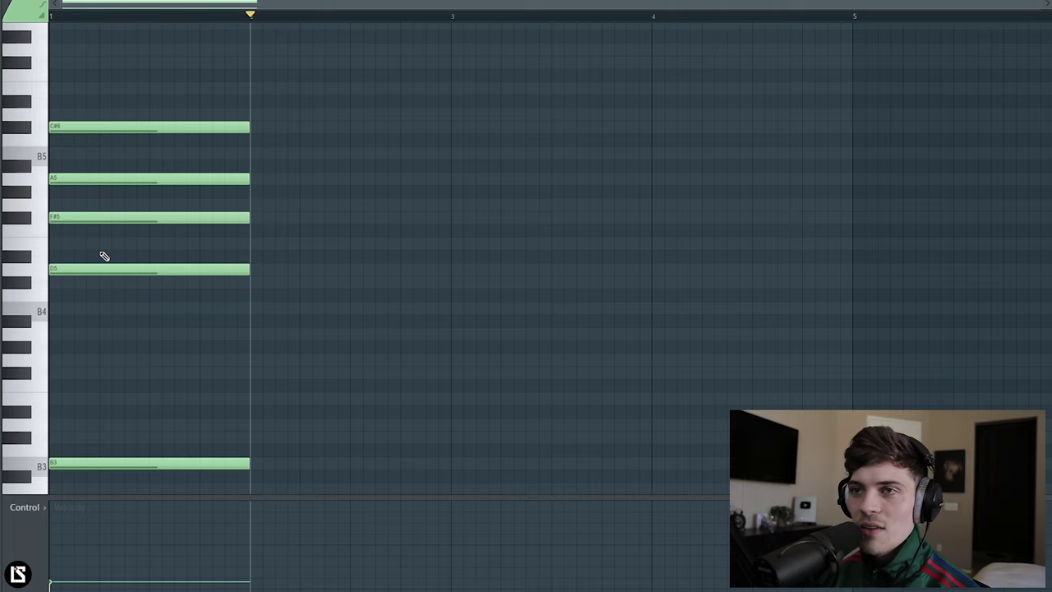
{"action": "left_click", "coordinate": [136, 215]}
{"action": "key", "text": "ctrl+Down"}
Move the D5 note up one octave to D6 and play the respread chord from the start of bar 1
{"action": "left_click", "coordinate": [159, 269]}
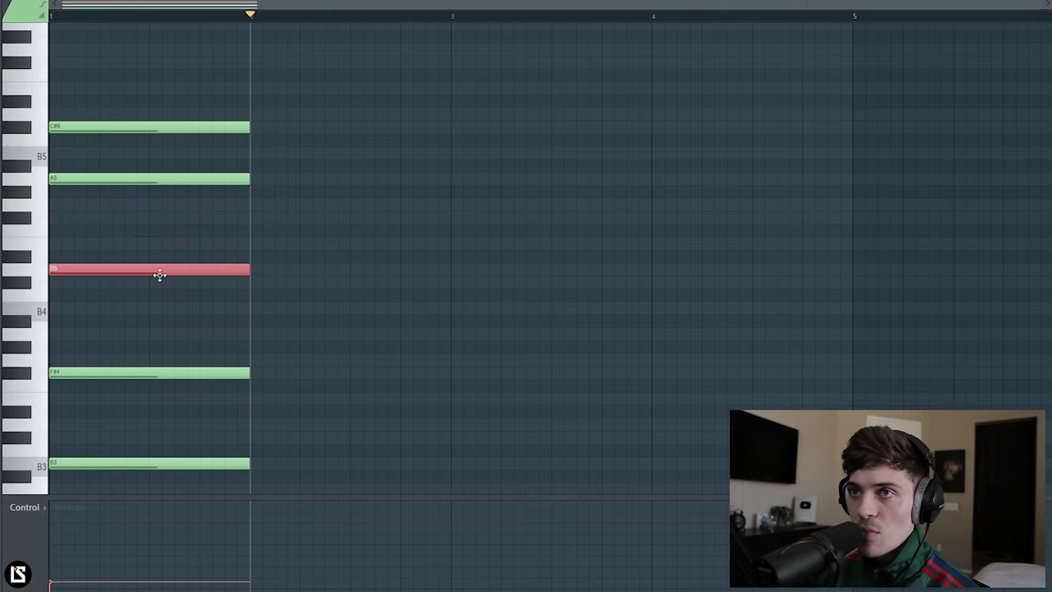
{"action": "key", "text": "ctrl+Up"}
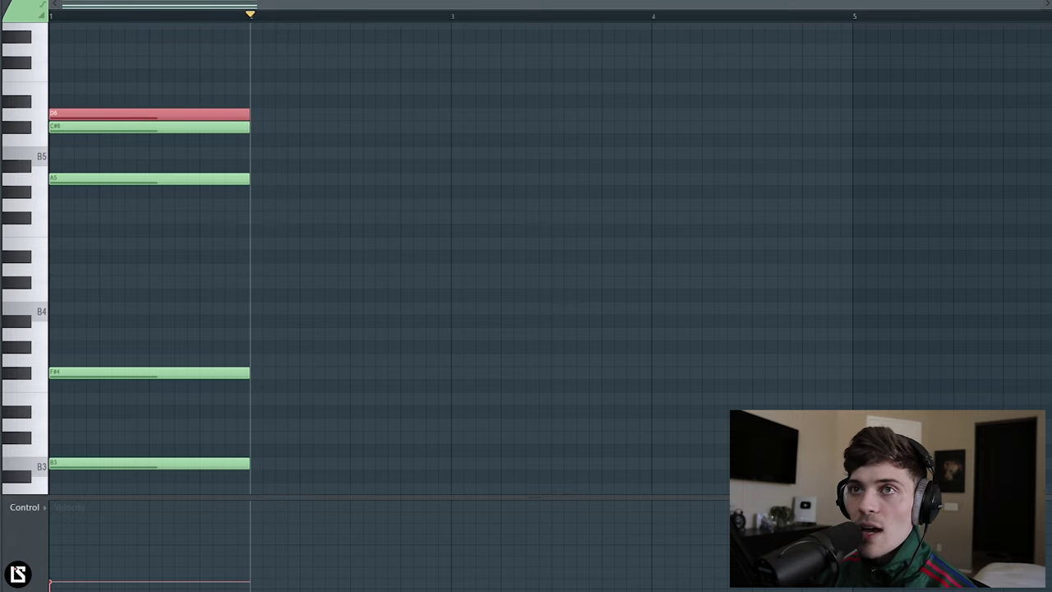
{"action": "left_click", "coordinate": [139, 45]}
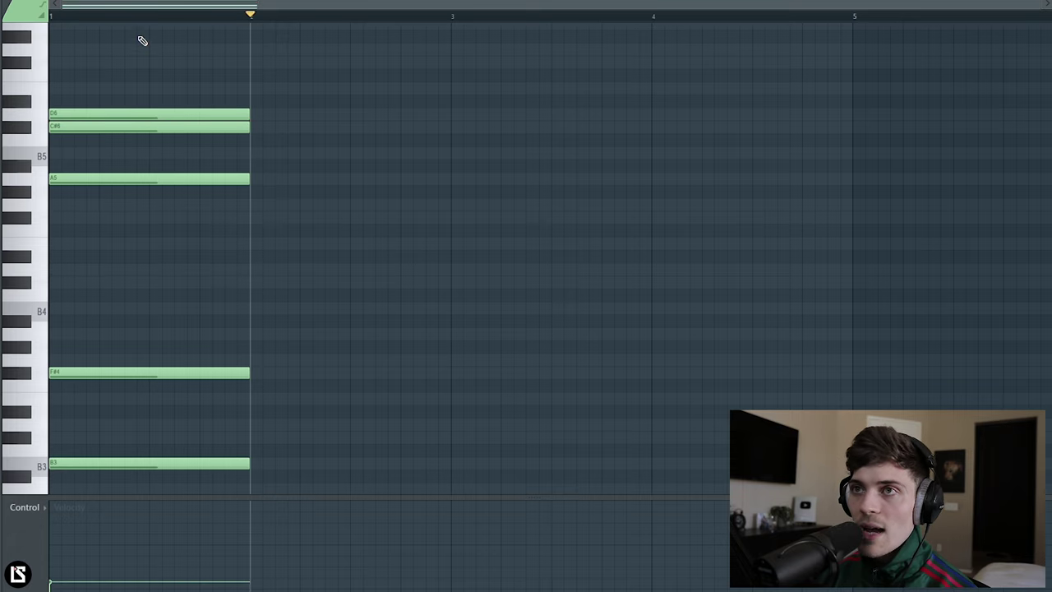
{"action": "left_click", "coordinate": [126, 19]}
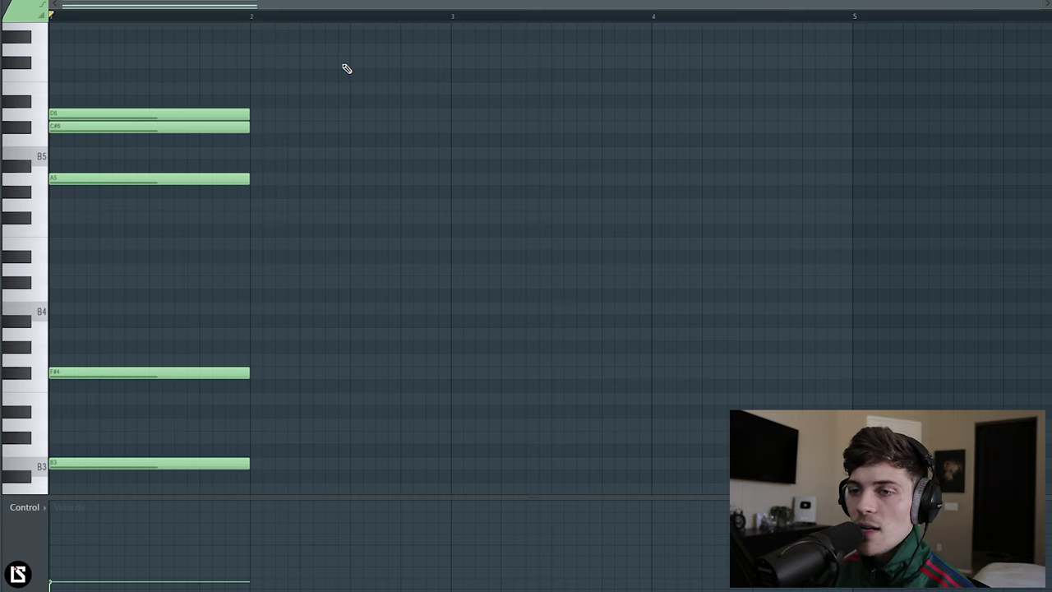
{"action": "key", "text": "space"}
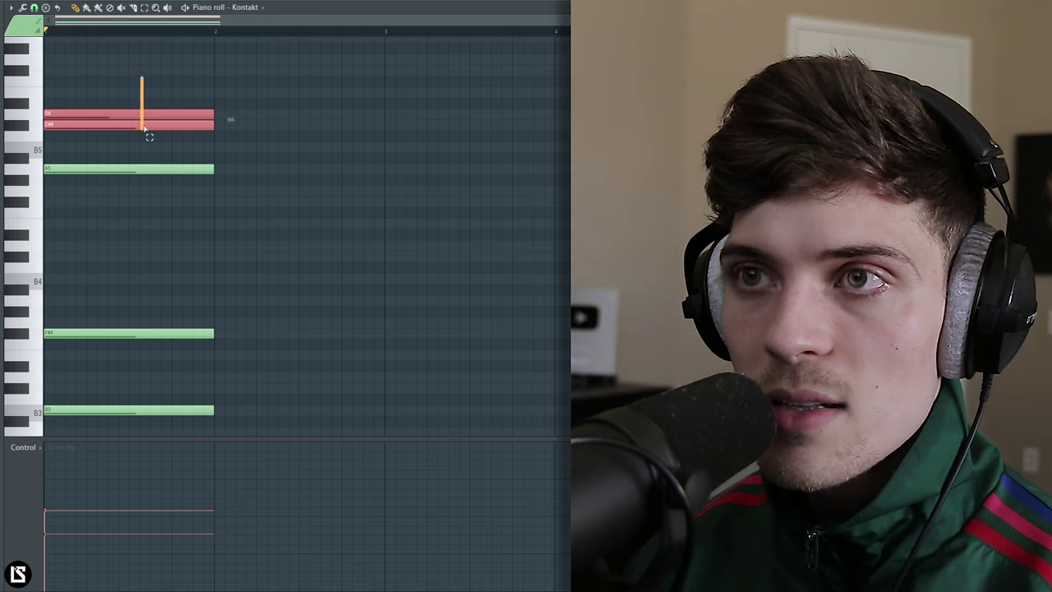
Randomize the velocity levels of all the chord's notes and play back the chord
{"action": "key", "text": "ctrl+a"}
{"action": "scroll", "coordinate": [152, 247], "scroll_direction": "down", "scroll_amount": 1}
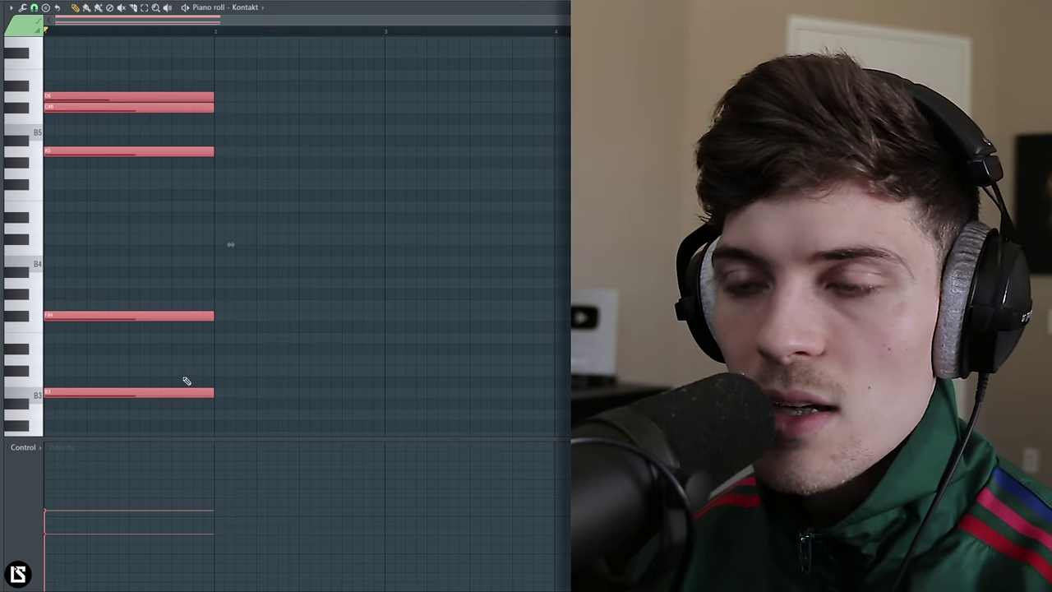
{"action": "key", "text": "alt+r"}
{"action": "left_click", "coordinate": [438, 384]}
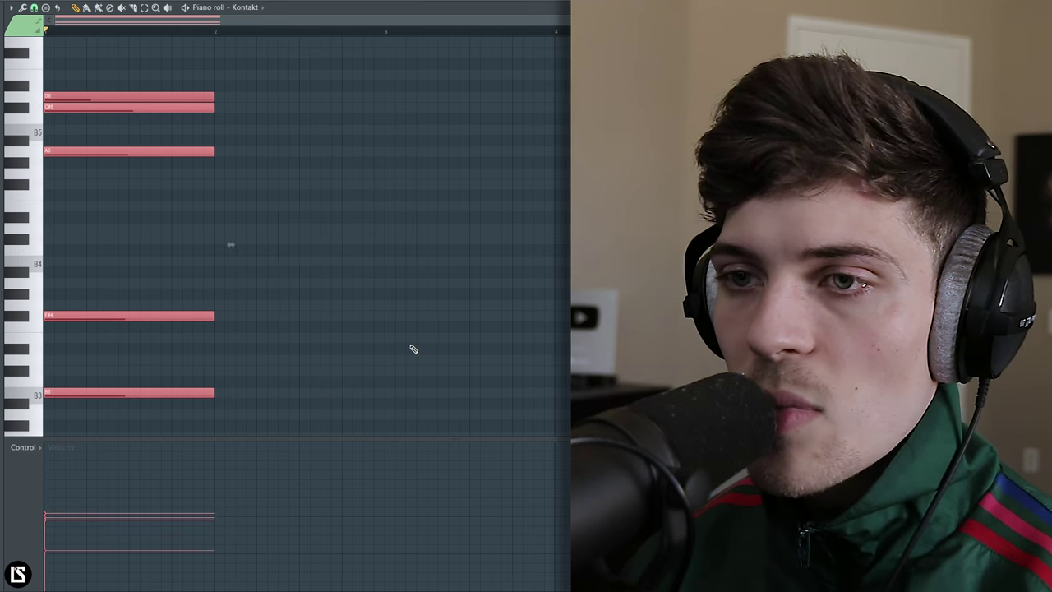
{"action": "key", "text": "ctrl+d"}
{"action": "scroll", "coordinate": [267, 392], "scroll_direction": "up", "scroll_amount": 1}
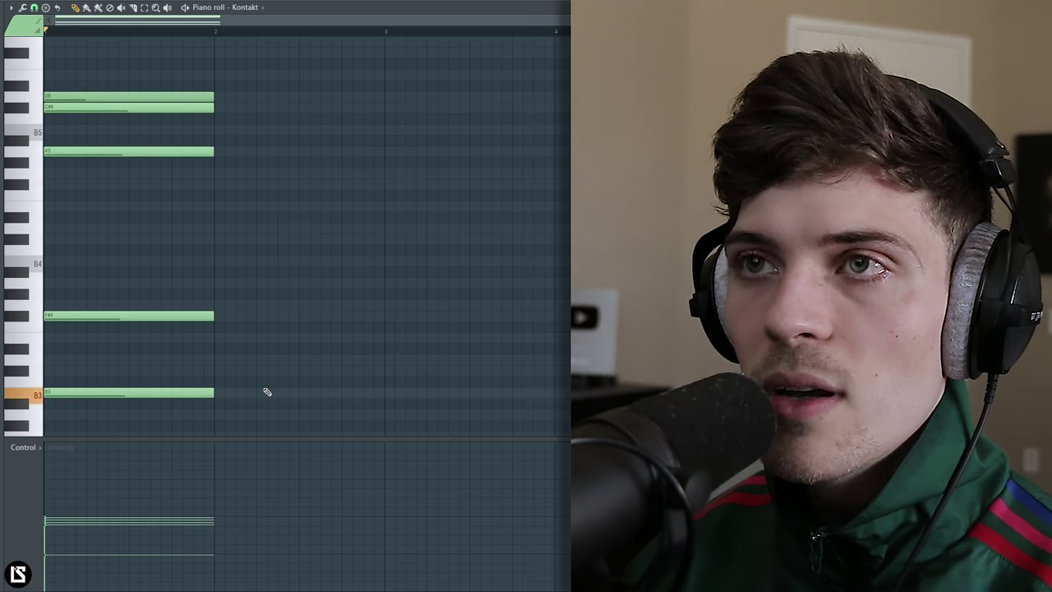
{"action": "key", "text": "space"}
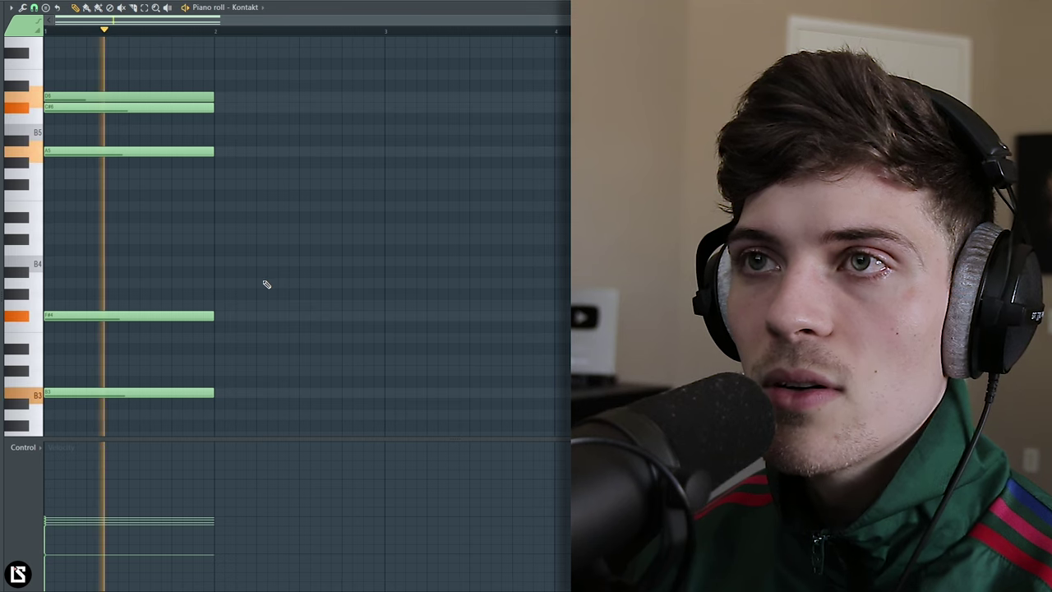
{"action": "key", "text": "space"}
Move the D6 and C#6 notes down one octave to D5 and C#5, and play back the revoiced chord
{"action": "left_click", "coordinate": [166, 96], "text": "ctrl"}
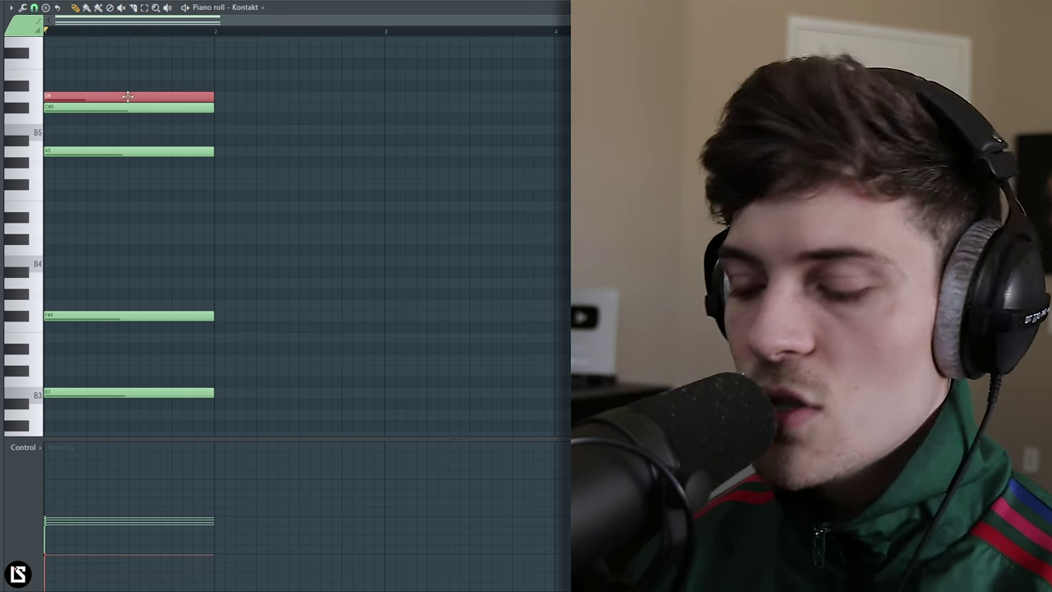
{"action": "key", "text": "ctrl+Down"}
{"action": "left_click", "coordinate": [158, 150], "text": "ctrl"}
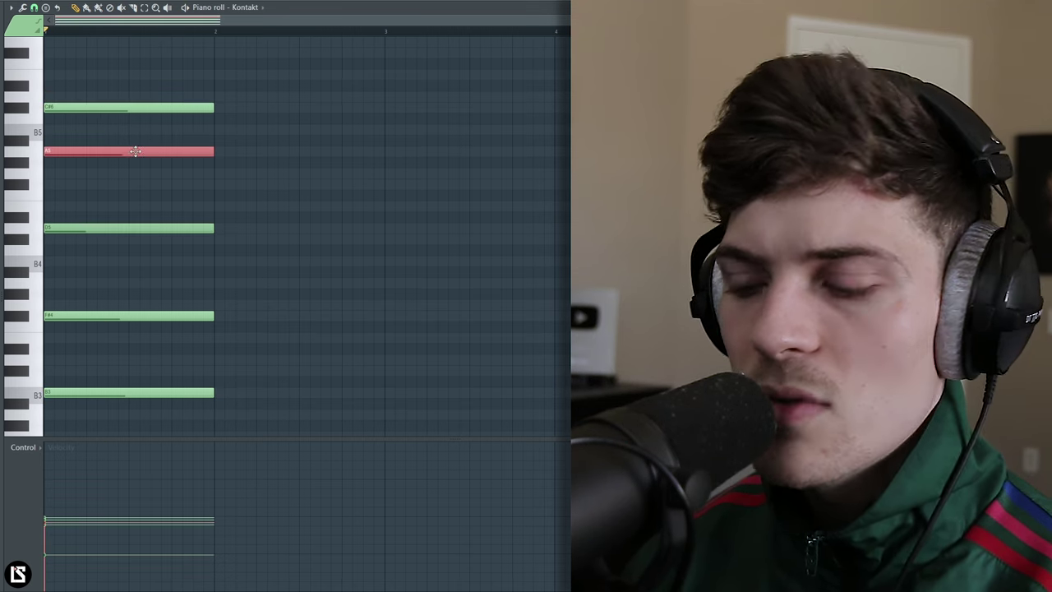
{"action": "left_click", "coordinate": [152, 107], "text": "ctrl"}
{"action": "key", "text": "ctrl+Down"}
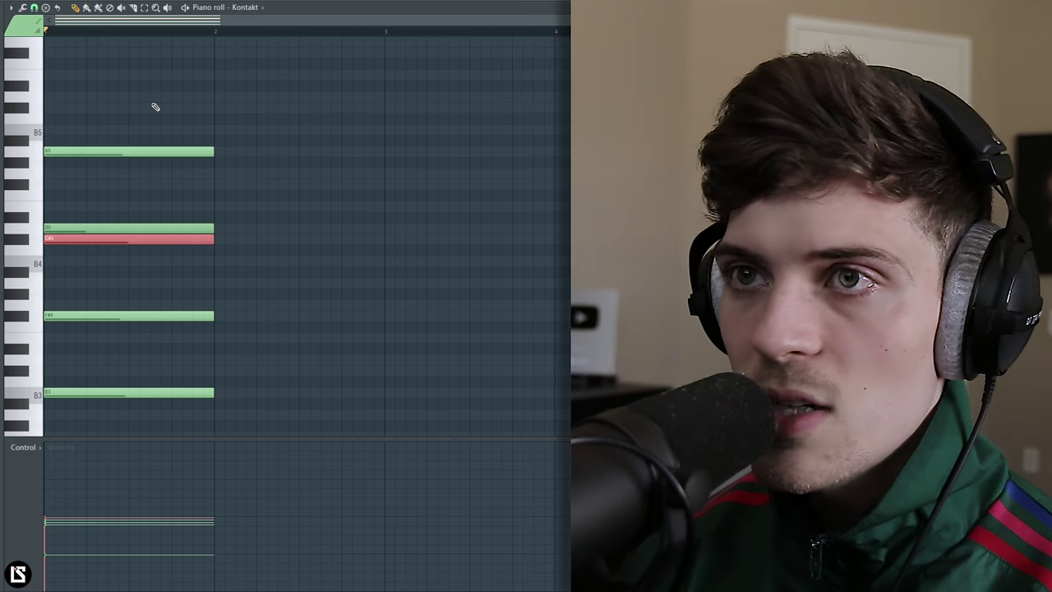
{"action": "key", "text": "space"}
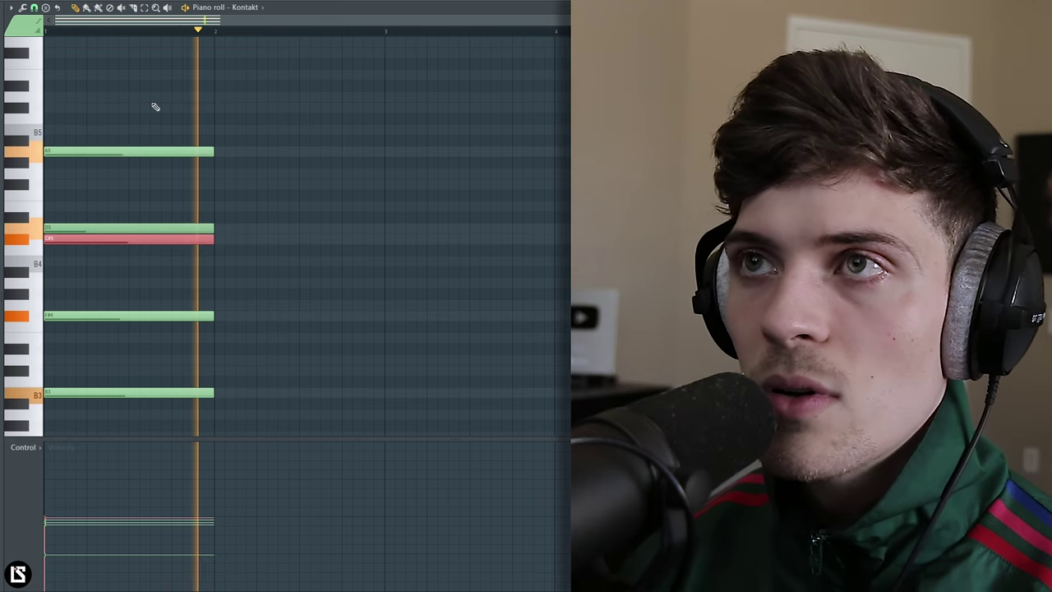
{"action": "key", "text": "space"}
Lower the velocity of the C#5 note in the bar 1 chord and play back the chord
{"action": "scroll", "coordinate": [278, 257], "scroll_direction": "down", "scroll_amount": 5}
{"action": "left_click_drag", "start_coordinate": [180, 212], "coordinate": [191, 276]}
{"action": "left_click", "coordinate": [281, 264], "text": "ctrl"}
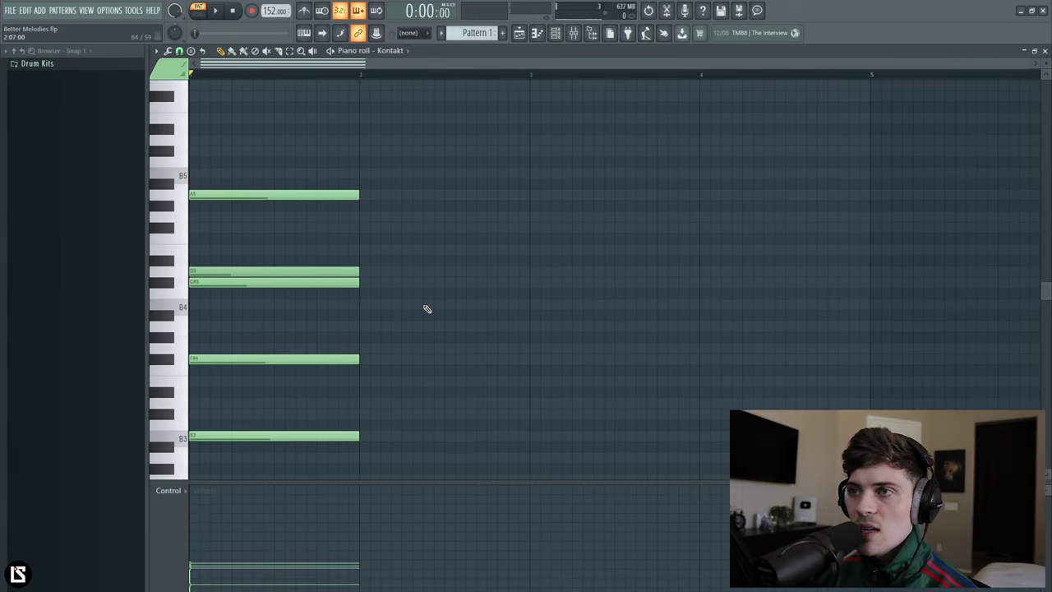
{"action": "key", "text": "space"}
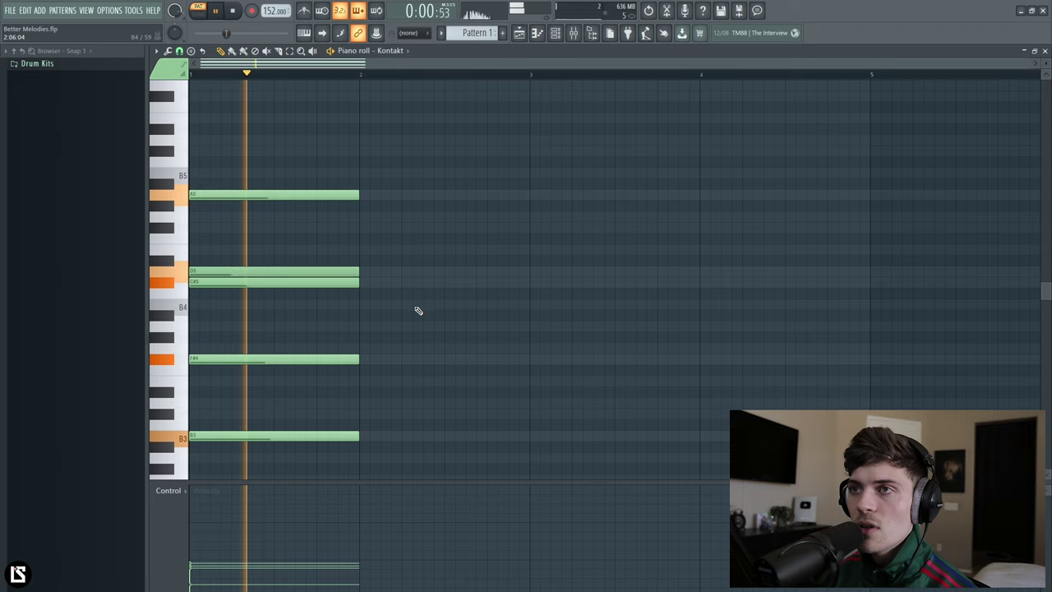
{"action": "key", "text": "space"}
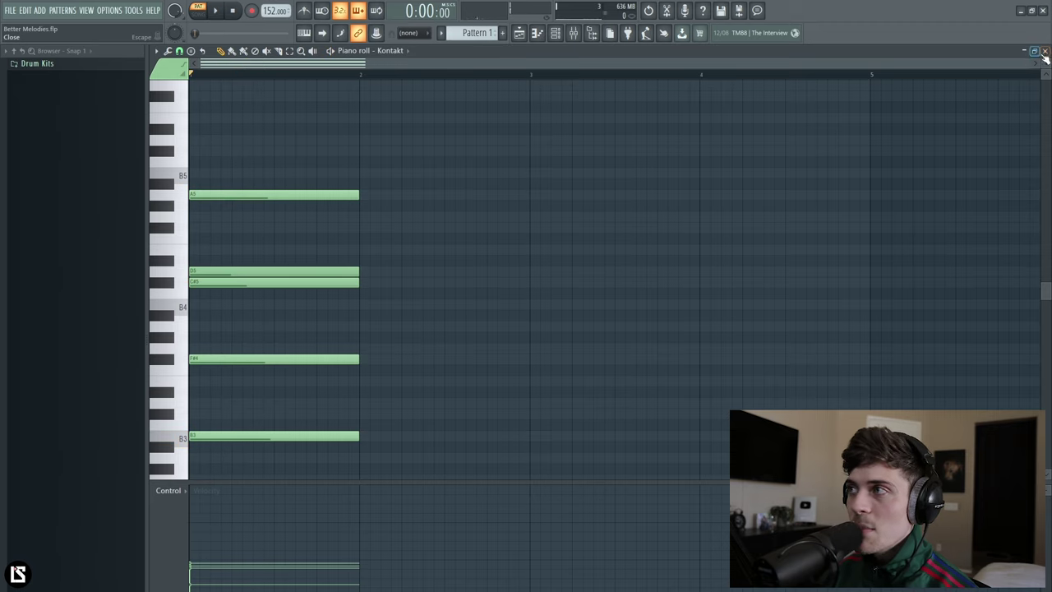
{"action": "scroll", "coordinate": [1046, 61], "scroll_direction": "down", "scroll_amount": 1}
{"action": "left_click", "coordinate": [298, 293]}
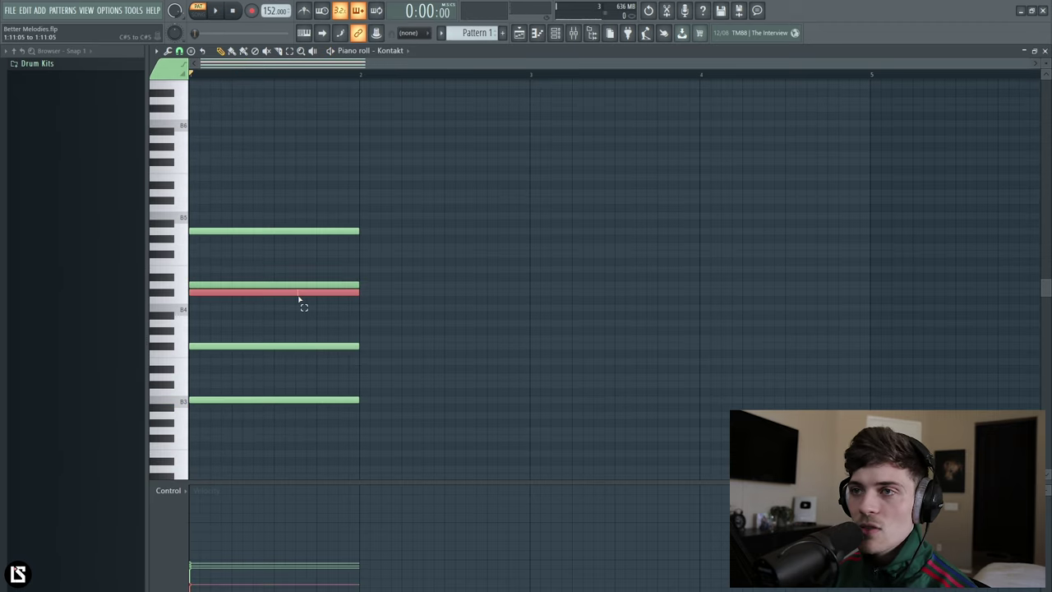
{"action": "key", "text": "ctrl+d"}
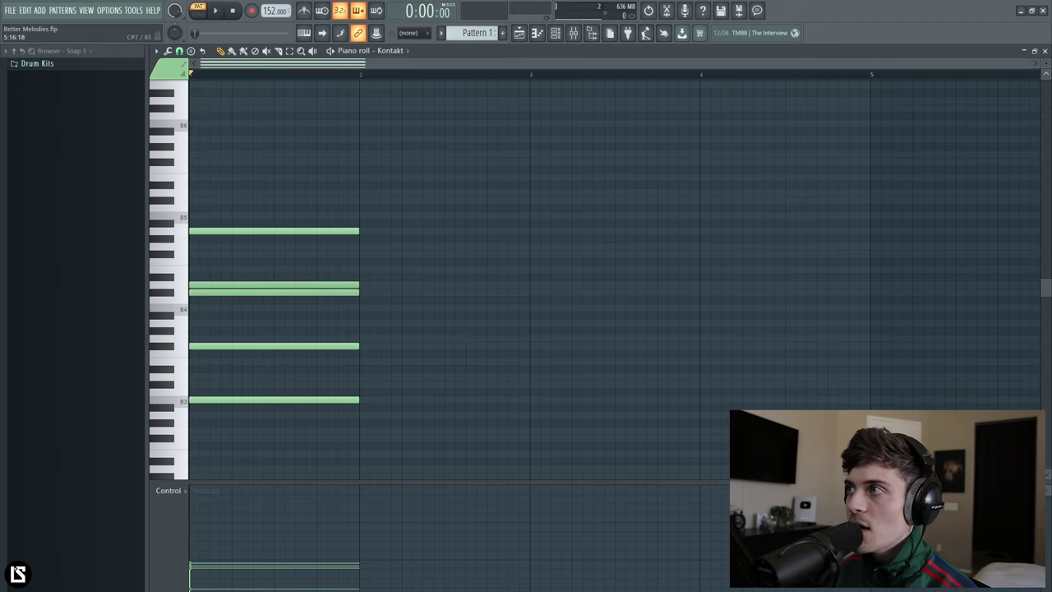
{"action": "scroll", "coordinate": [1045, 62], "scroll_direction": "up", "scroll_amount": 1}
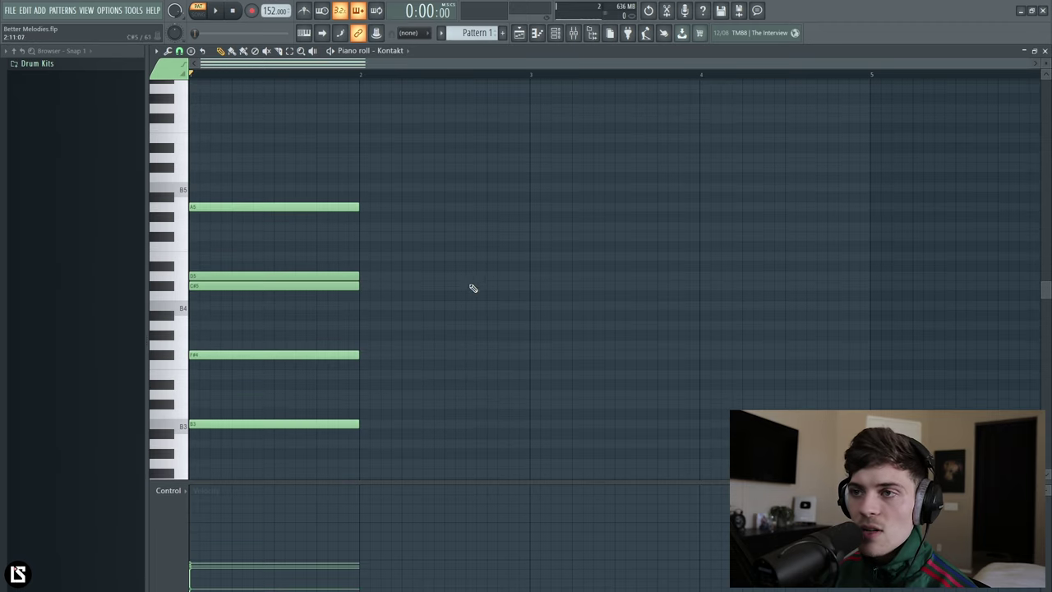
{"action": "scroll", "coordinate": [472, 287], "scroll_direction": "down", "scroll_amount": 2}
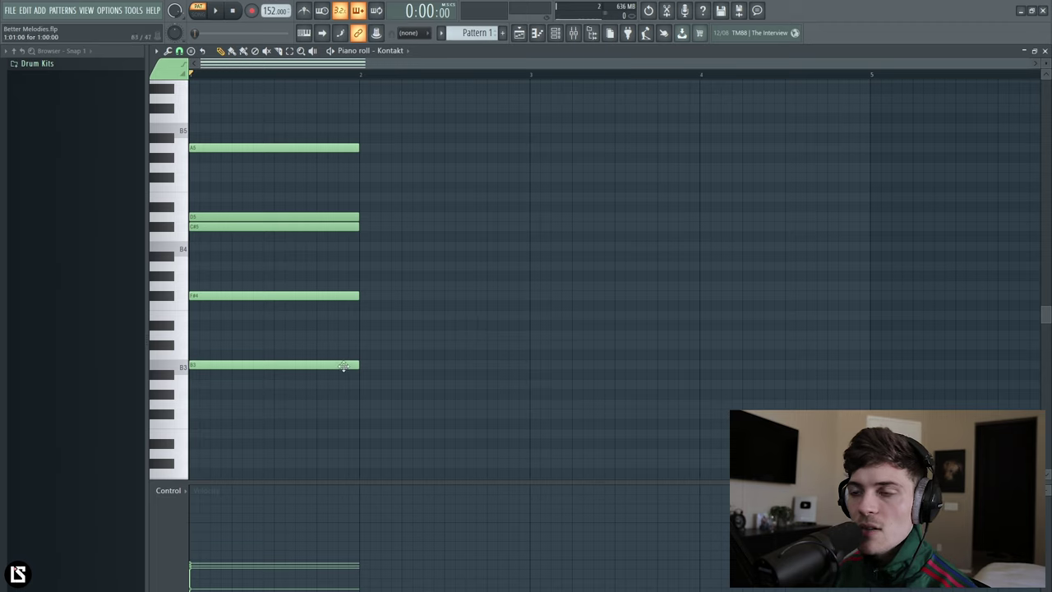
{"action": "left_click", "coordinate": [362, 412]}
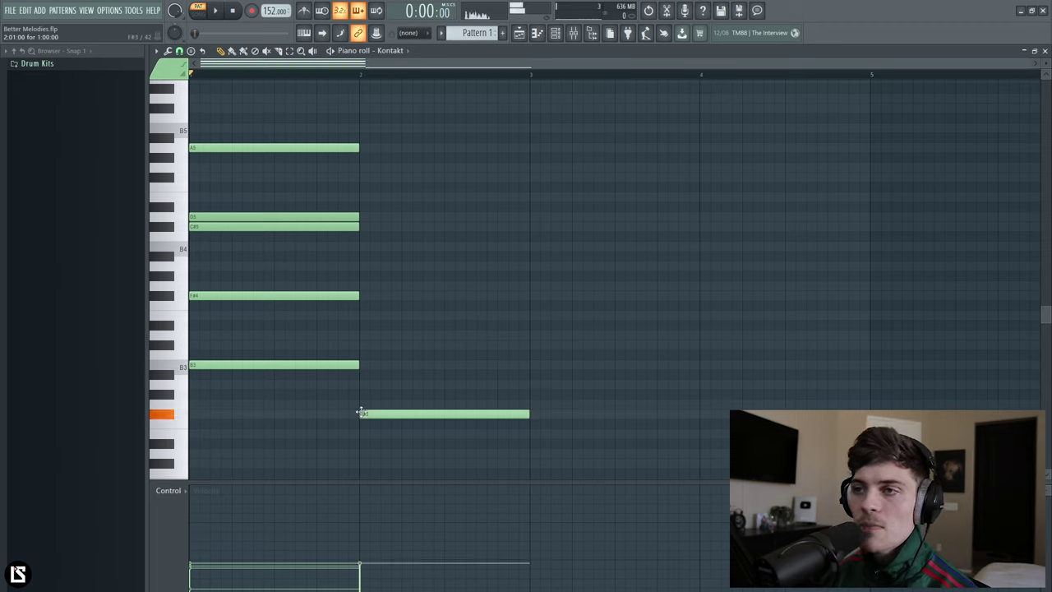
{"action": "left_click", "coordinate": [533, 402]}
{"action": "right_click", "coordinate": [545, 404]}
{"action": "right_click", "coordinate": [491, 414]}
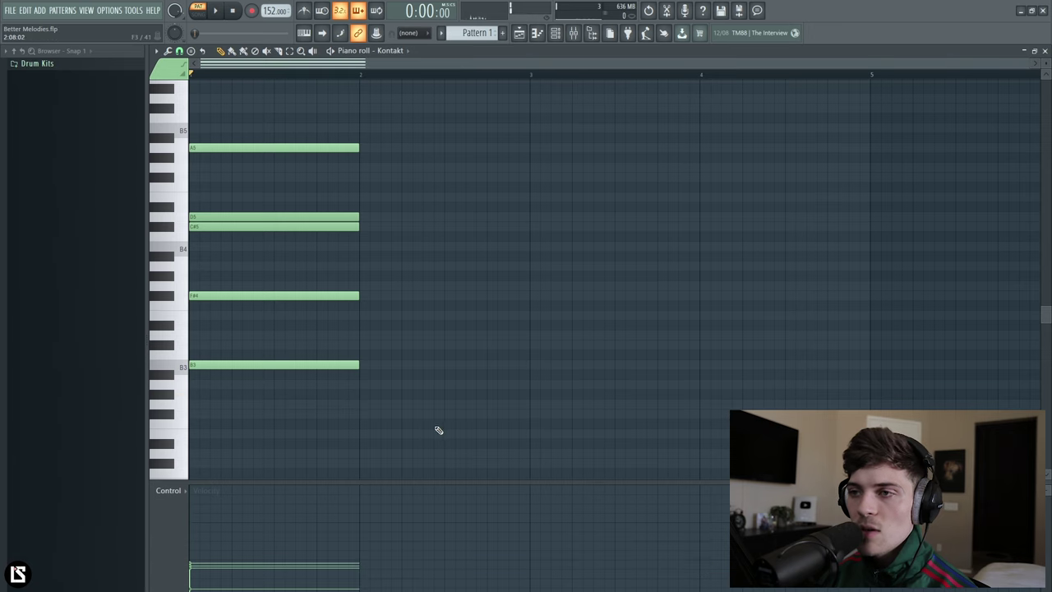
Build a second chord at bar 2 from one-bar F#3, A3, C#4 and E4 notes
{"action": "left_click", "coordinate": [363, 415]}
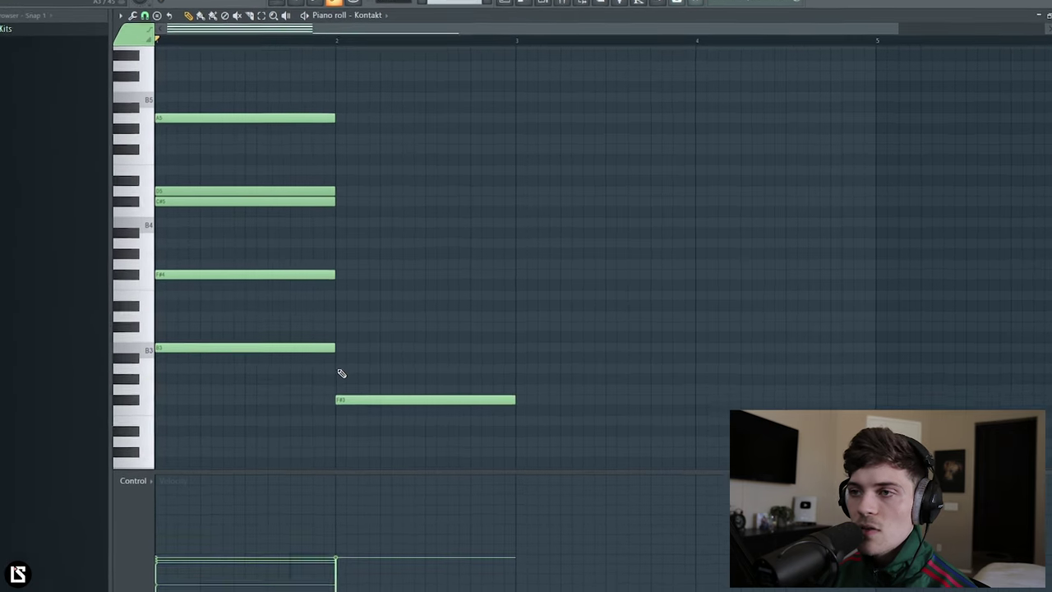
{"action": "left_click", "coordinate": [328, 363]}
{"action": "left_click", "coordinate": [327, 318]}
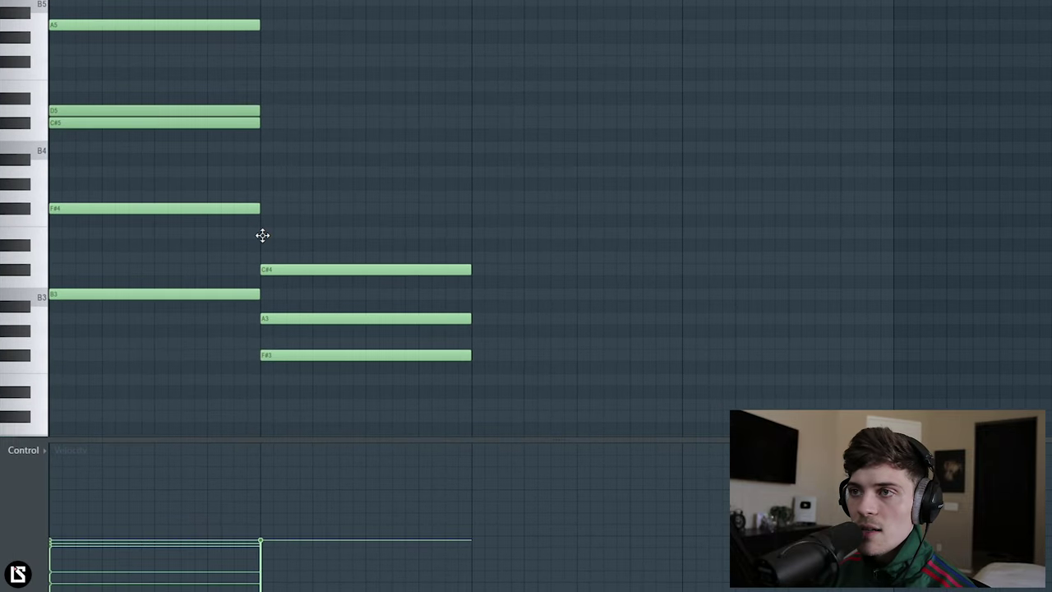
{"action": "left_click", "coordinate": [262, 235]}
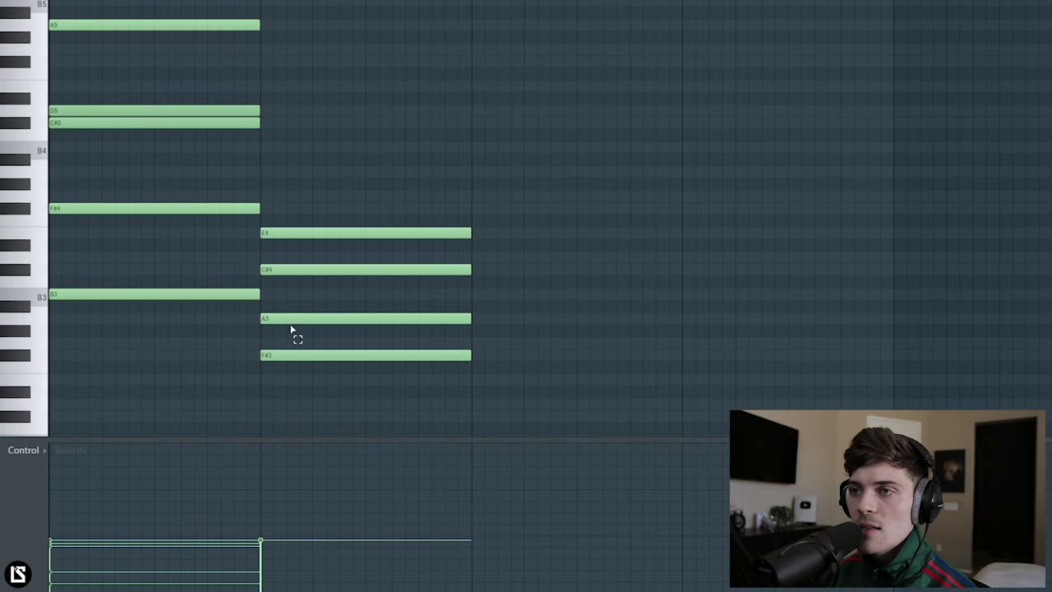
Spread the bar 2 chord by raising A3 and E4 one octave and C#4 two octaves to C#6, and play it back
{"action": "left_click_drag", "start_coordinate": [291, 329], "coordinate": [323, 194]}
{"action": "key", "text": "ctrl+Up"}
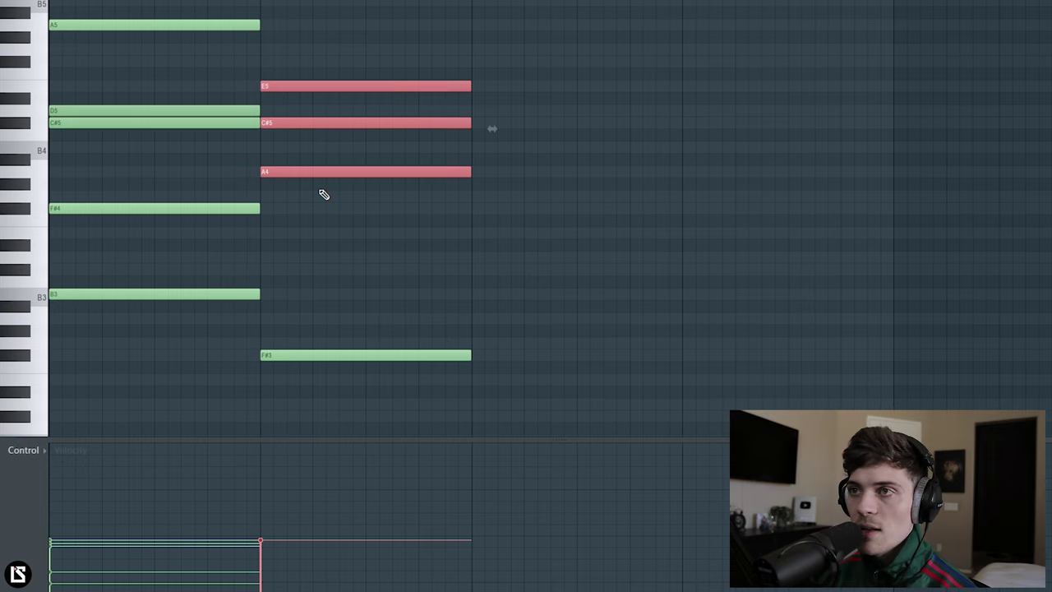
{"action": "key", "text": "ctrl+d"}
{"action": "left_click_drag", "start_coordinate": [310, 142], "coordinate": [321, 112]}
{"action": "key", "text": "ctrl+Up"}
{"action": "scroll", "coordinate": [322, 162], "scroll_direction": "up", "scroll_amount": 4}
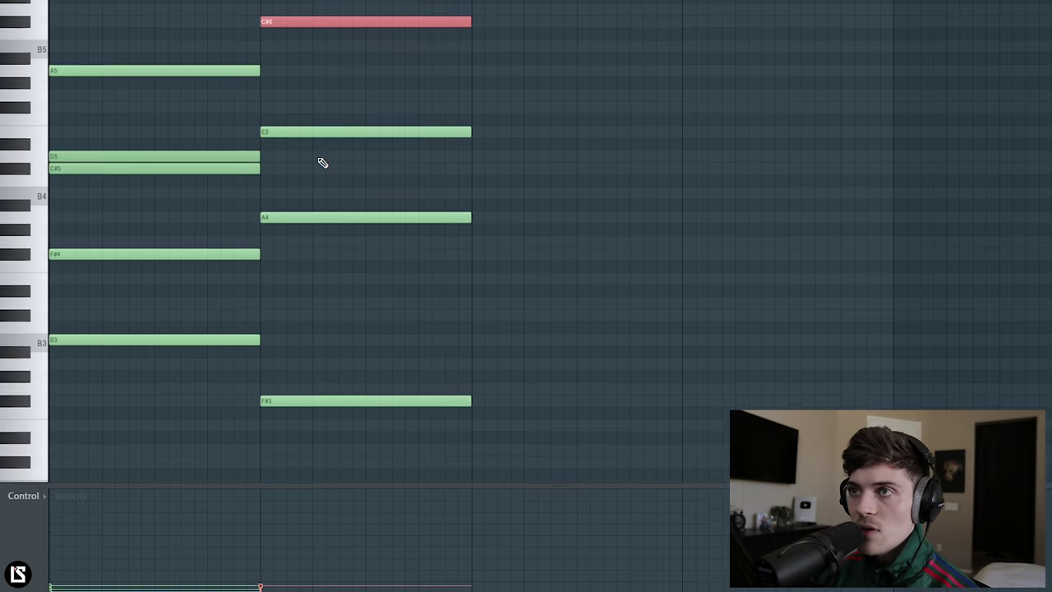
{"action": "key", "text": "space"}
{"action": "left_click", "coordinate": [350, 132]}
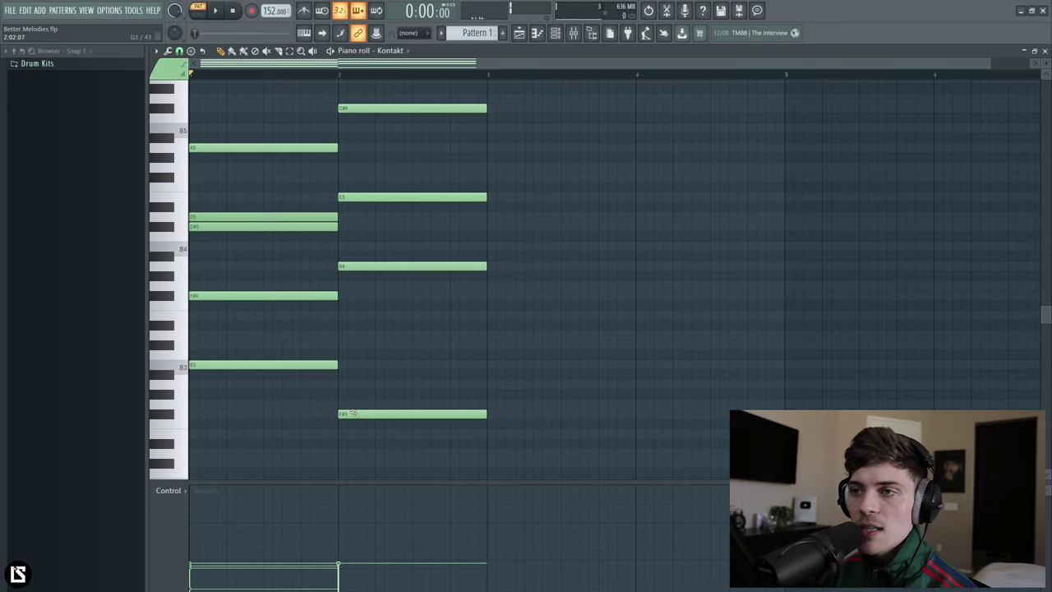
Delete the A4 and E5 notes at bar 2 and place them back at the same positions
{"action": "right_click", "coordinate": [345, 267]}
{"action": "left_click", "coordinate": [340, 267]}
{"action": "right_click", "coordinate": [346, 196]}
{"action": "left_click", "coordinate": [347, 196]}
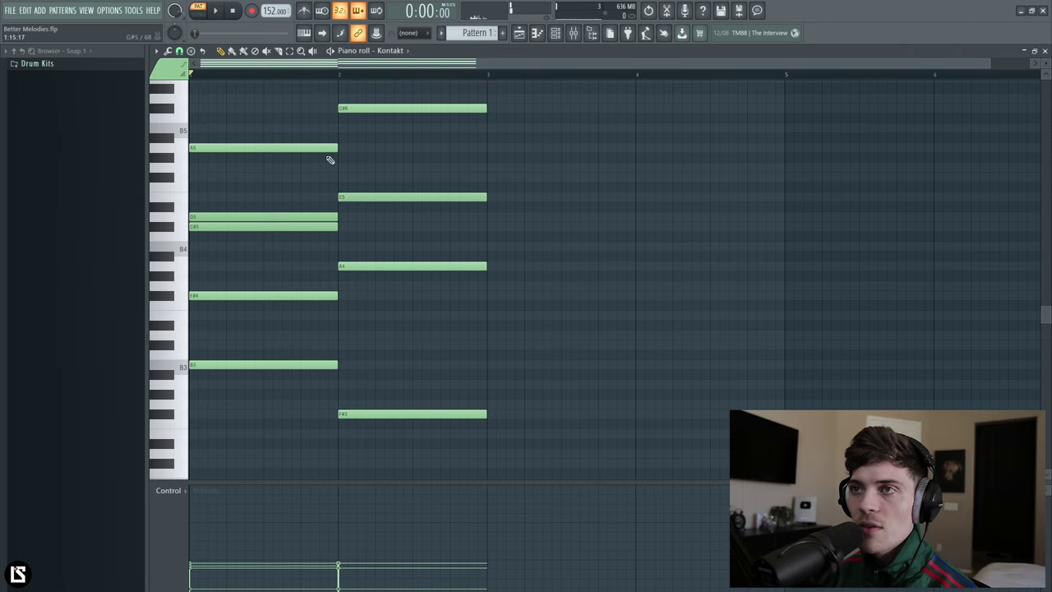
Randomize the velocity levels of all the notes in the bar 2 chord
{"action": "scroll", "coordinate": [328, 156], "scroll_direction": "up", "scroll_amount": 3}
{"action": "left_click_drag", "start_coordinate": [615, 110], "coordinate": [676, 493]}
{"action": "key", "text": "alt+r"}
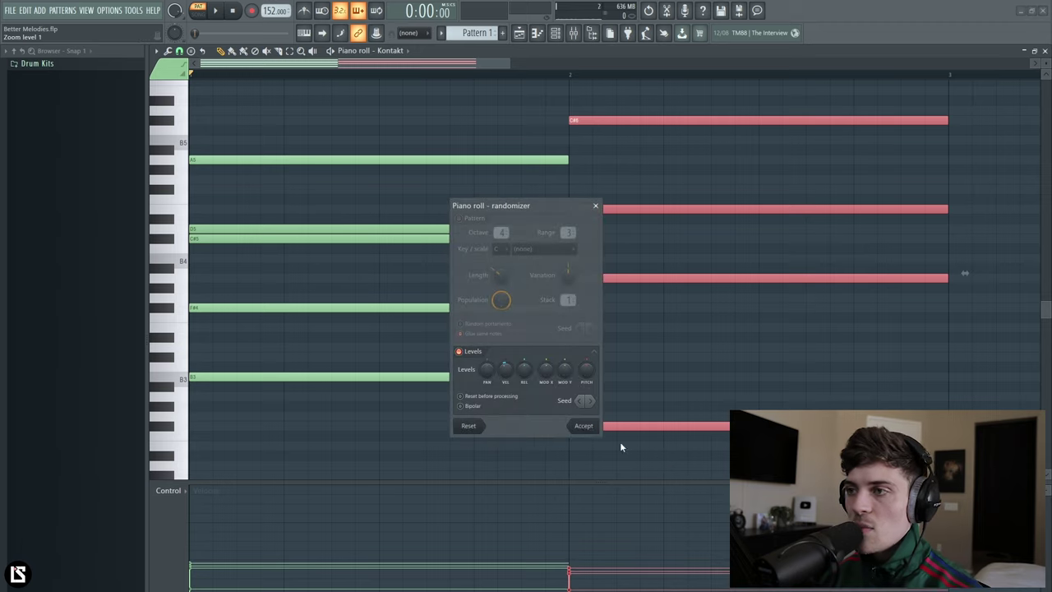
{"action": "left_click", "coordinate": [583, 427]}
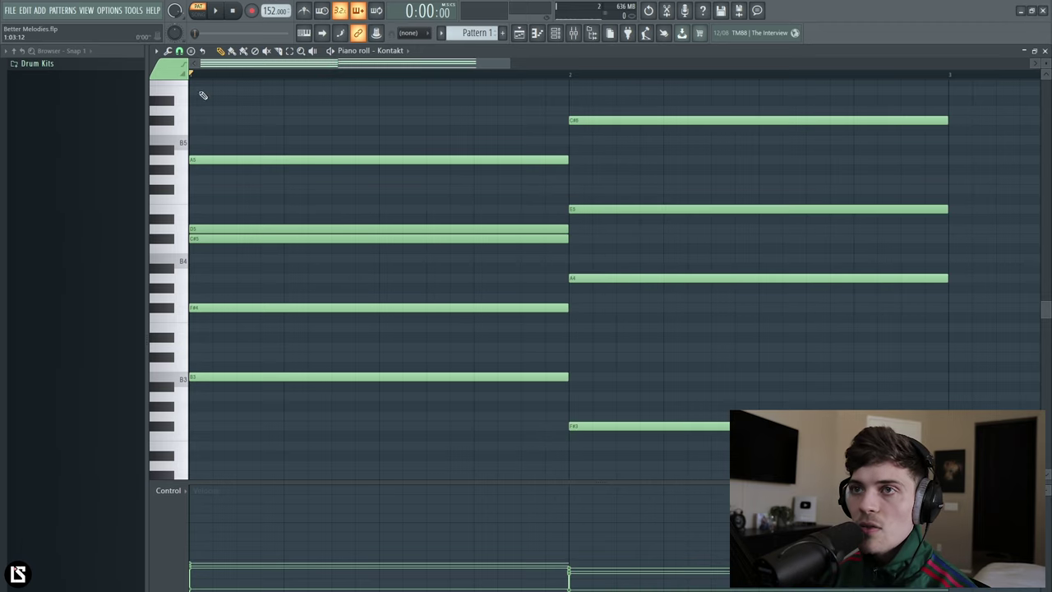
Nudge D5 and A5 in the first chord and E5 and C#6 in the second slightly late off the grid
{"action": "left_click", "coordinate": [217, 227]}
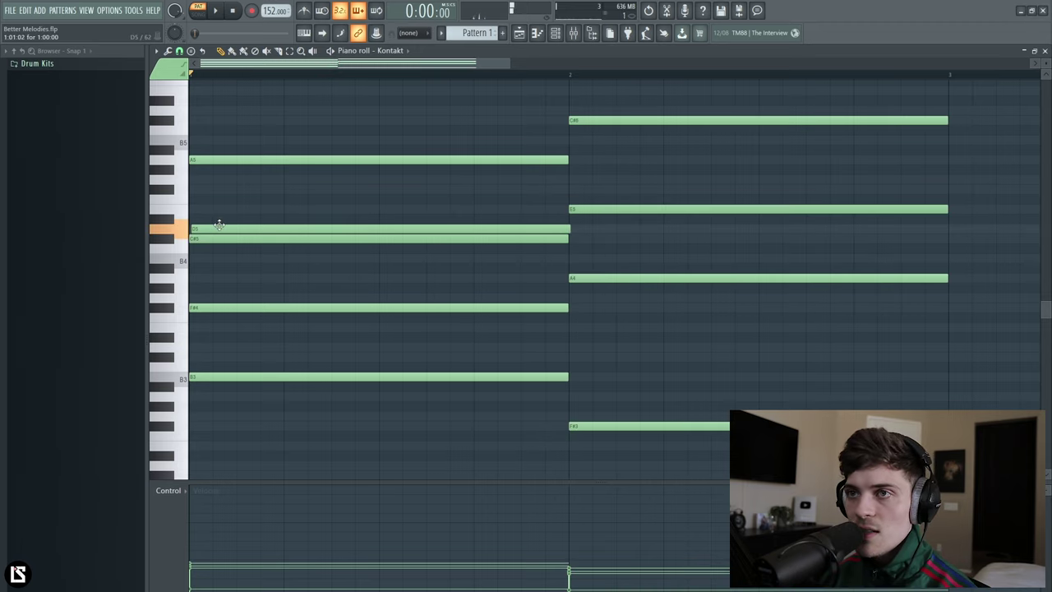
{"action": "left_click", "coordinate": [214, 159]}
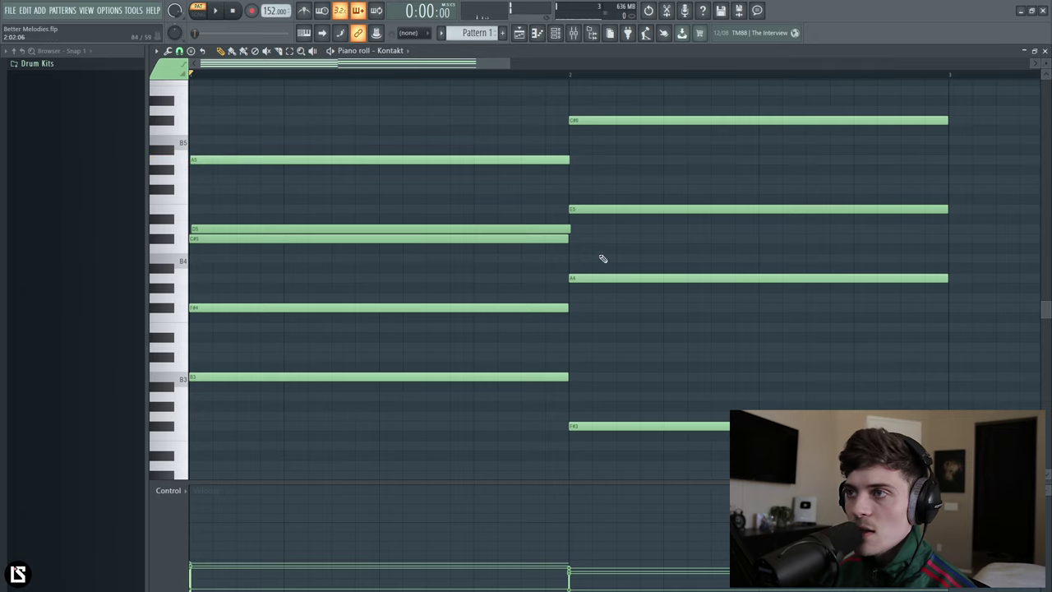
{"action": "left_click", "coordinate": [586, 209]}
{"action": "left_click", "coordinate": [596, 120]}
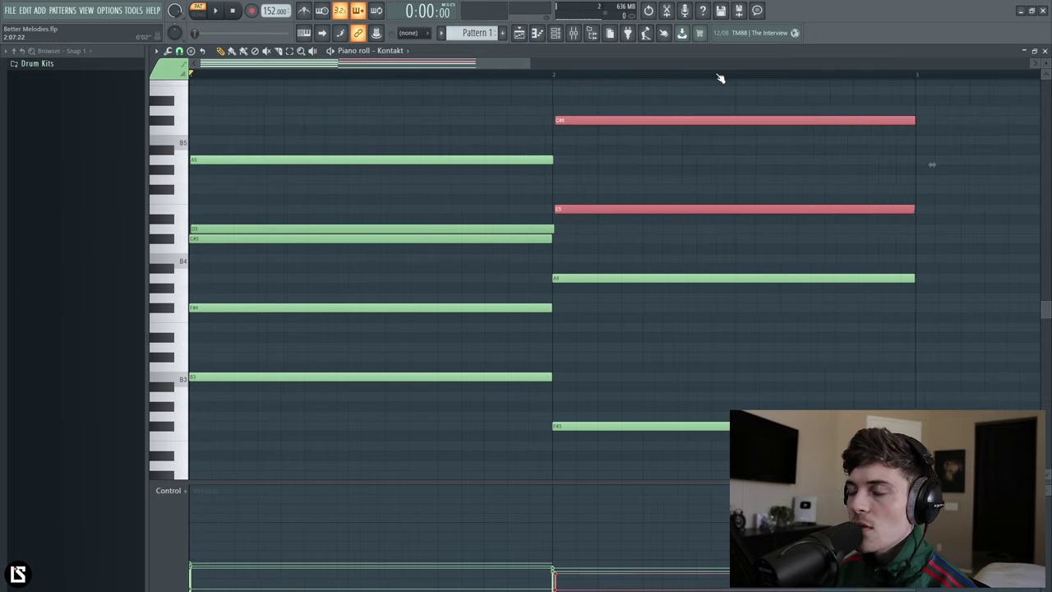
{"action": "scroll", "coordinate": [717, 75], "scroll_direction": "down", "scroll_amount": 4}
{"action": "left_click", "coordinate": [682, 177], "text": "ctrl"}
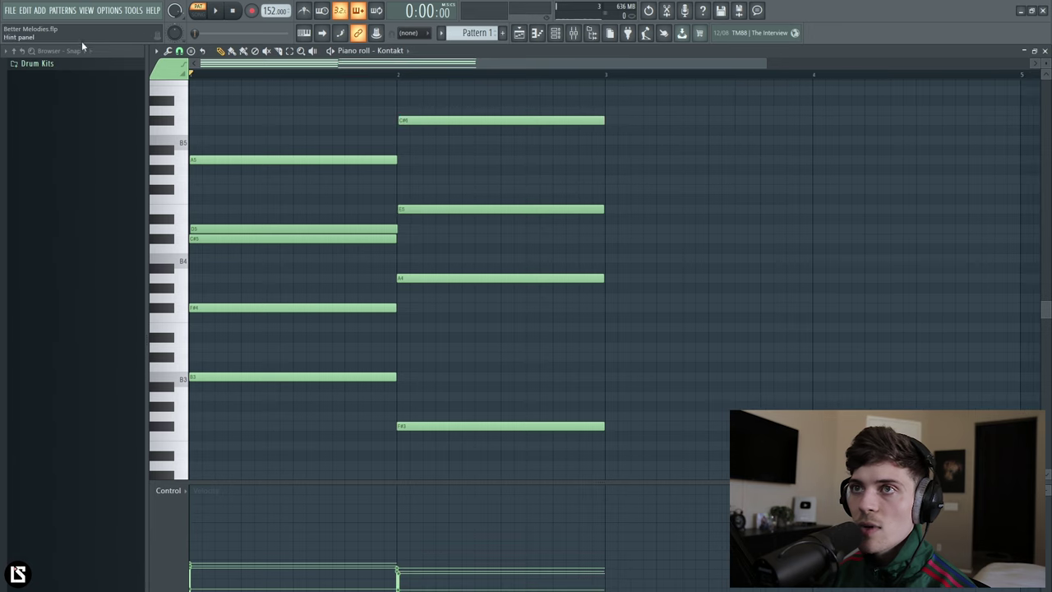
Play back the two-chord progression from the start of bar 1
{"action": "key", "text": "space"}
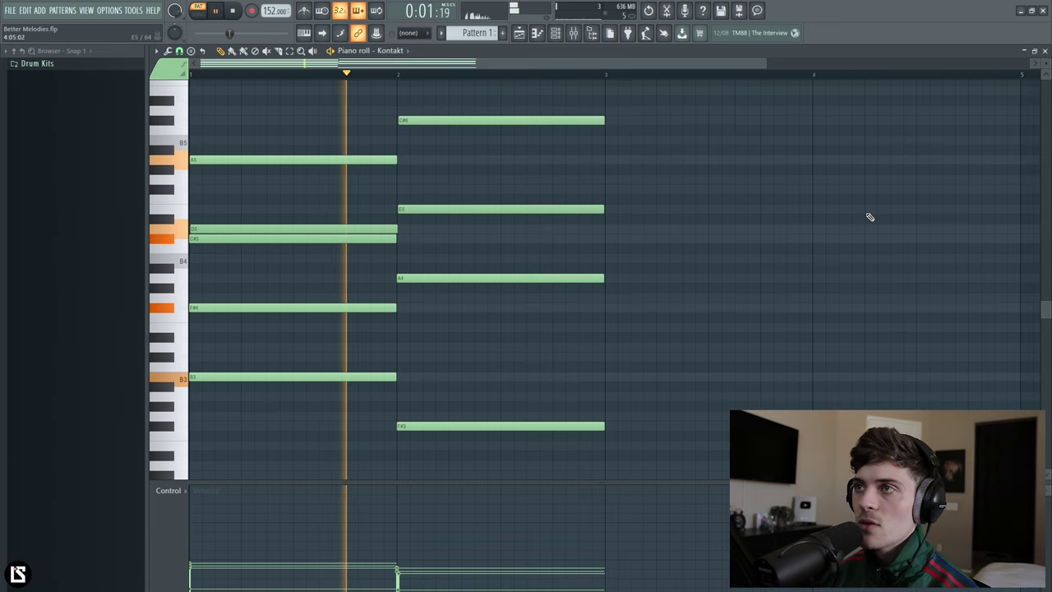
{"action": "scroll", "coordinate": [1046, 74], "scroll_direction": "down", "scroll_amount": 2}
{"action": "key", "text": "space"}
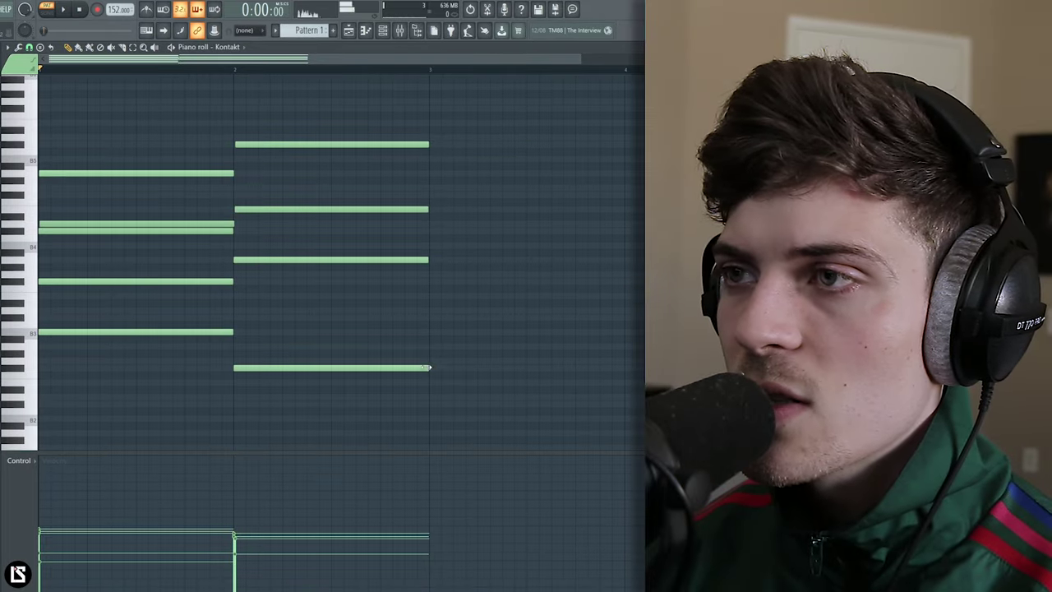
Build a third chord at bar 3 from one-bar G3, B3, D4 and F#4 notes
{"action": "left_click", "coordinate": [429, 361]}
{"action": "scroll", "coordinate": [412, 419], "scroll_direction": "up", "scroll_amount": 1}
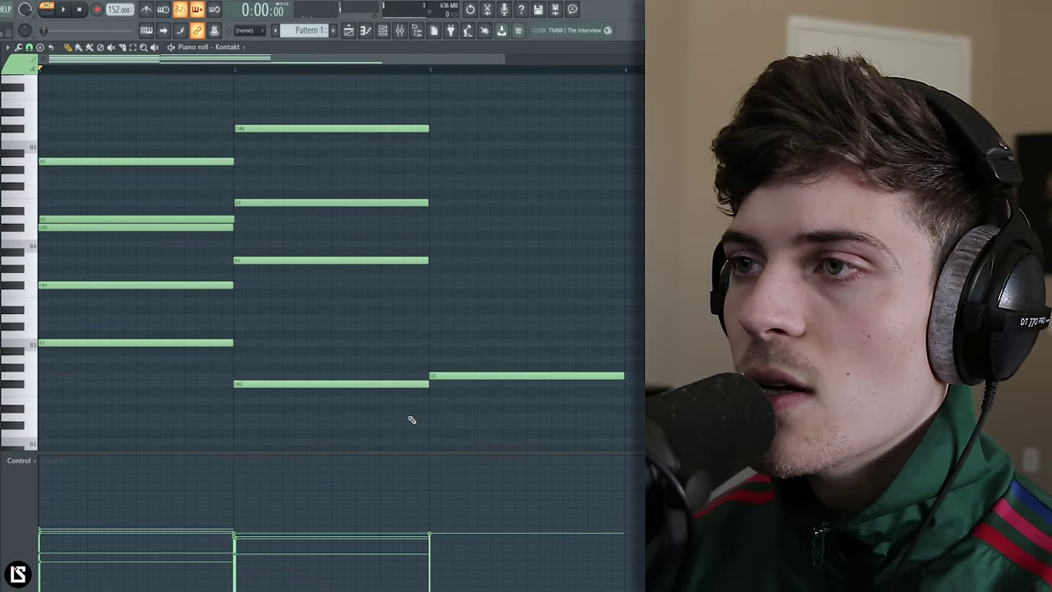
{"action": "left_click", "coordinate": [435, 342]}
{"action": "left_click", "coordinate": [433, 318]}
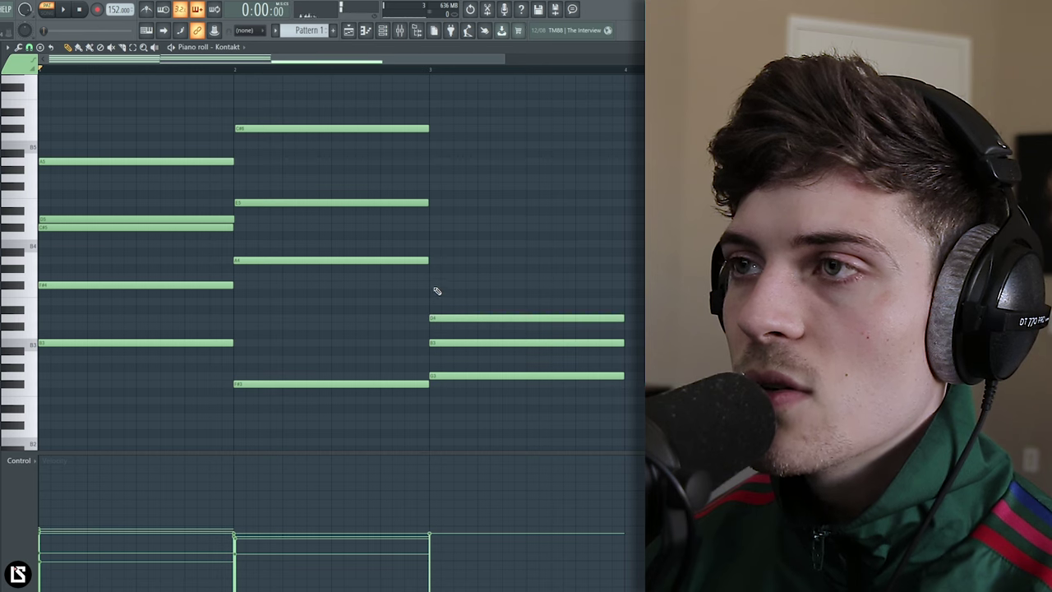
{"action": "left_click", "coordinate": [436, 285]}
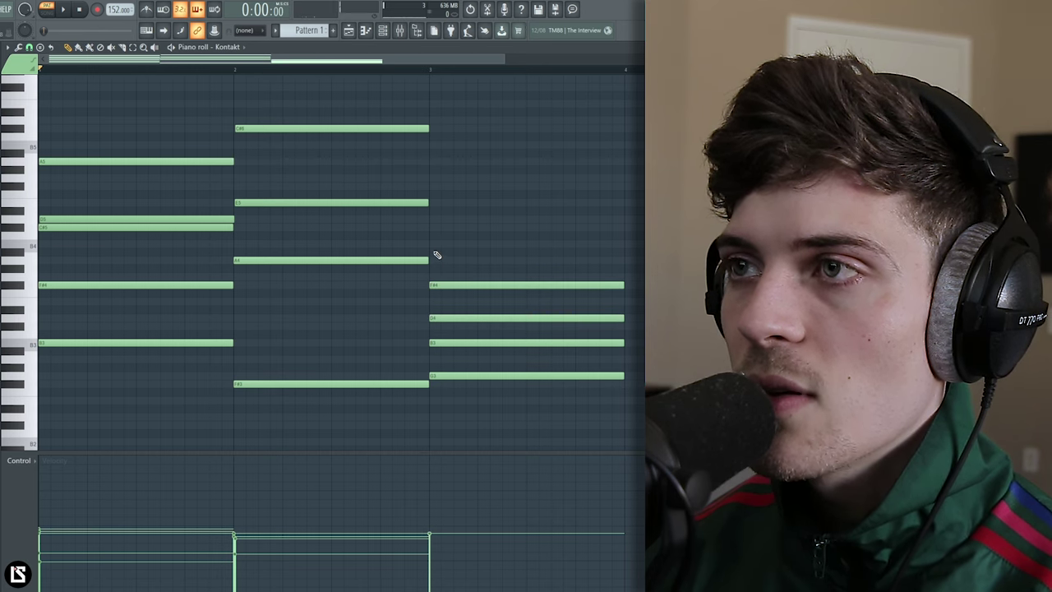
Add a B4 to the bar 3 chord and raise every note above its G3 by one octave
{"action": "left_click", "coordinate": [435, 244]}
{"action": "left_click_drag", "start_coordinate": [320, 364], "coordinate": [458, 185]}
{"action": "key", "text": "ctrl+Up"}
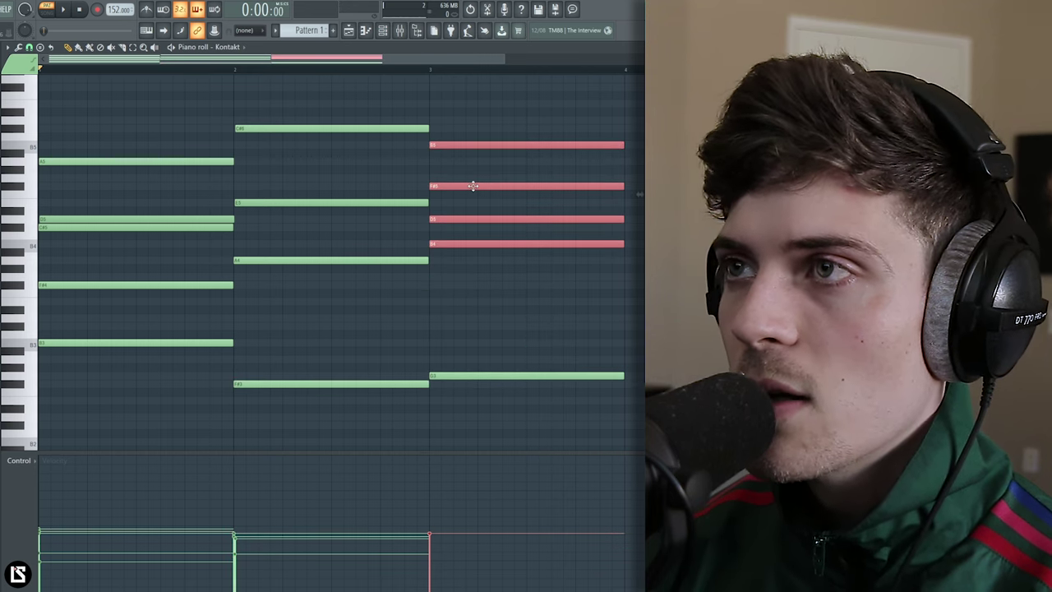
Lower the D5 in the bar 3 chord by an octave and lengthen the chord to two bars
{"action": "left_click", "coordinate": [481, 287]}
{"action": "left_click_drag", "start_coordinate": [459, 238], "coordinate": [476, 218]}
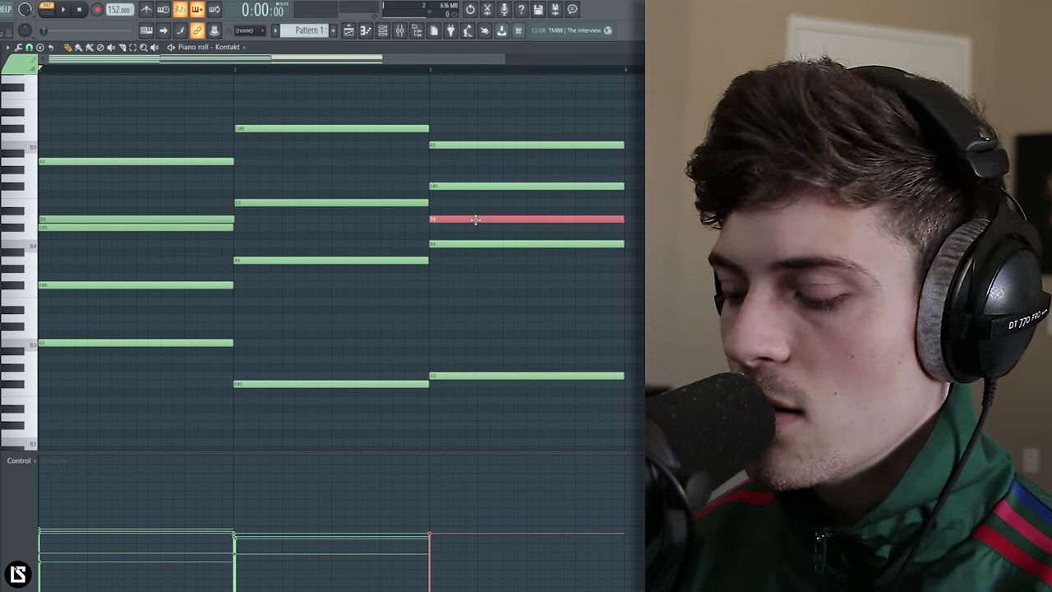
{"action": "key", "text": "ctrl+Down"}
{"action": "left_click", "coordinate": [476, 222]}
{"action": "right_click", "coordinate": [437, 188]}
{"action": "left_click", "coordinate": [434, 186]}
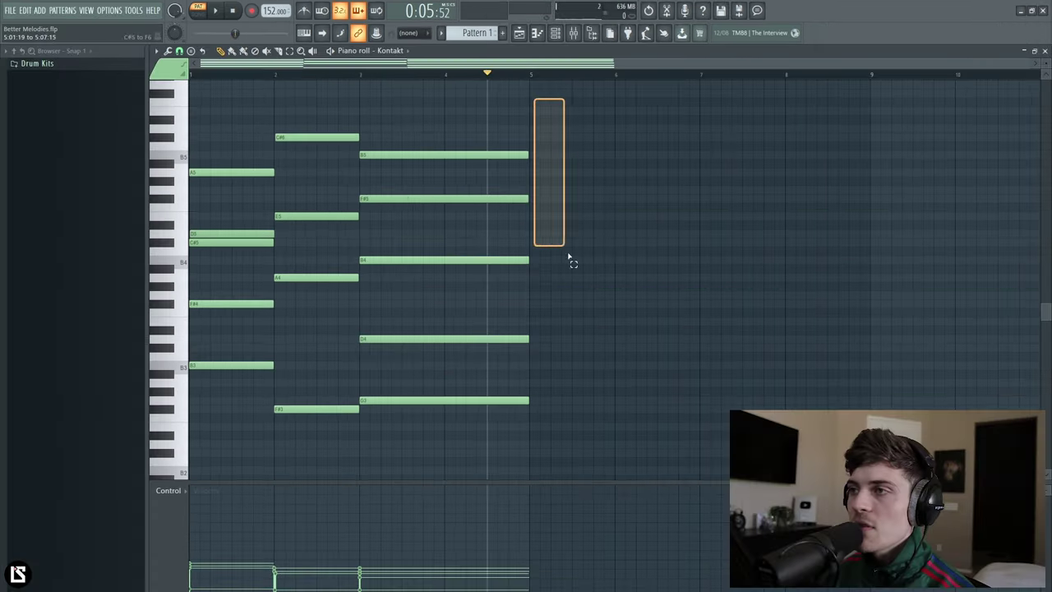
Duplicate the whole four-bar chord progression so that it repeats from bar 5
{"action": "left_click_drag", "start_coordinate": [569, 258], "coordinate": [796, 430]}
{"action": "left_click_drag", "start_coordinate": [538, 91], "coordinate": [201, 444]}
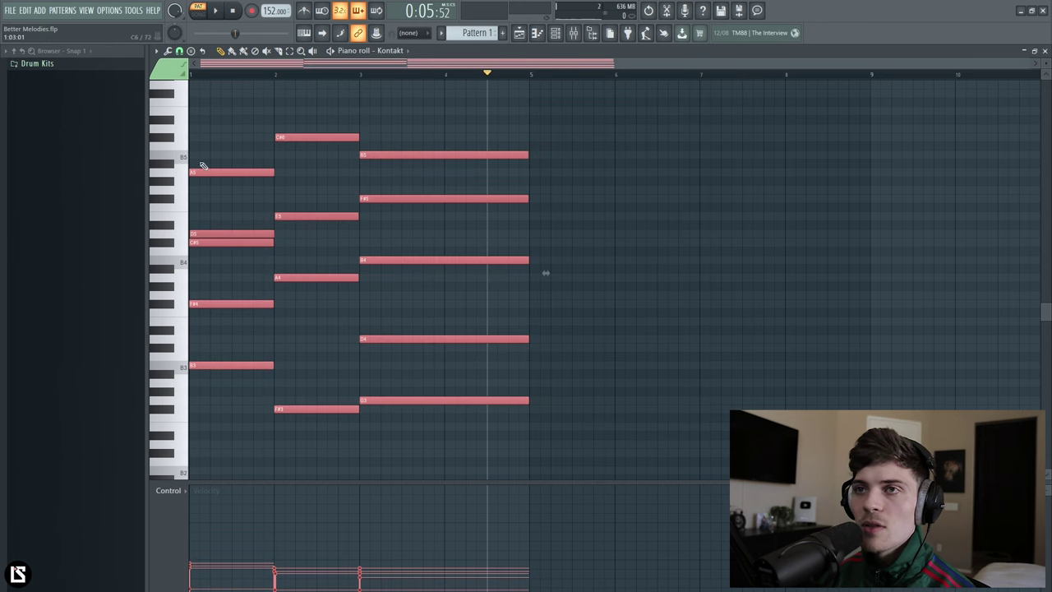
{"action": "left_click_drag", "start_coordinate": [198, 172], "coordinate": [554, 185]}
{"action": "left_click", "coordinate": [554, 206]}
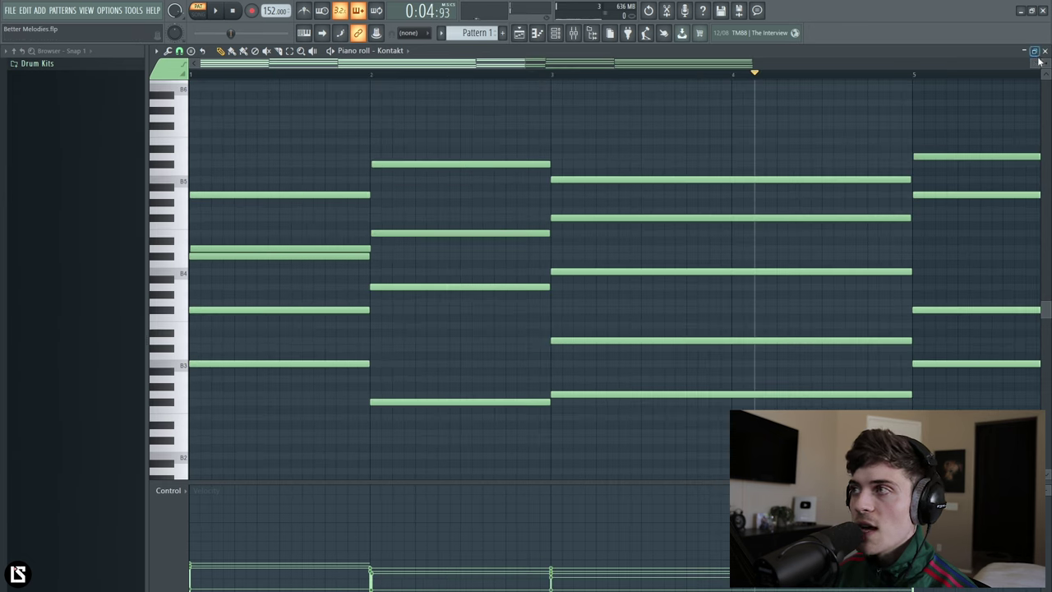
Stagger F#4 and D5 in bar 1 with later starts and add short F#5 and B5 notes at the end of the bar
{"action": "scroll", "coordinate": [1046, 64], "scroll_direction": "up", "scroll_amount": 2}
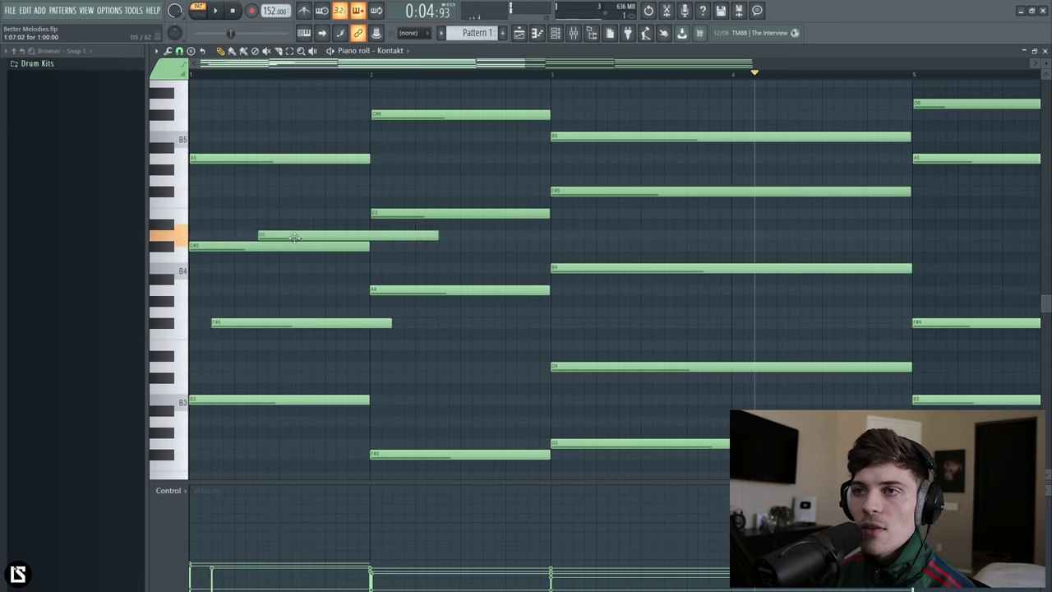
{"action": "key", "text": "space"}
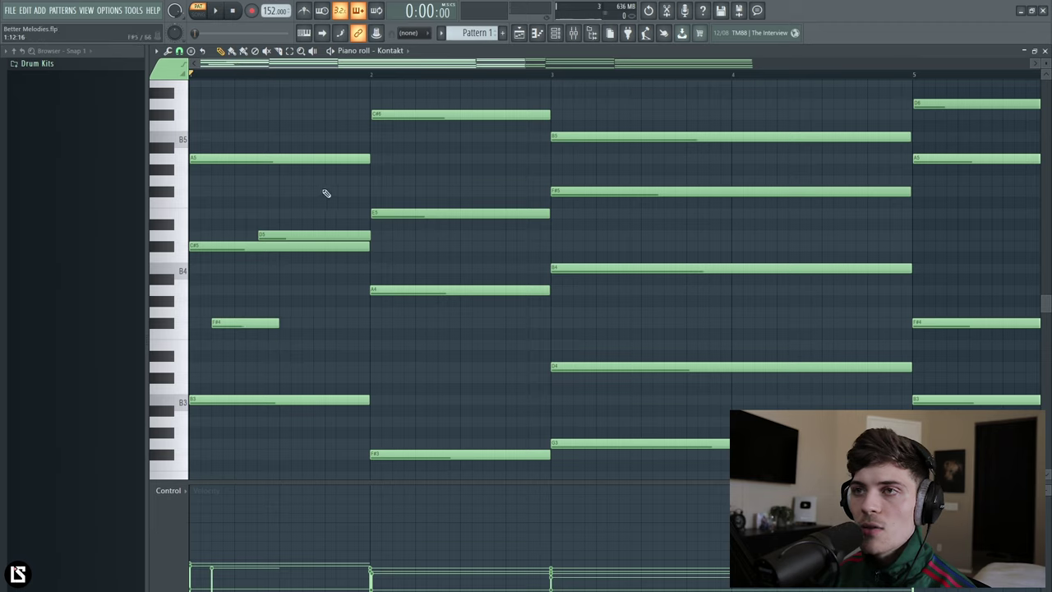
{"action": "left_click_drag", "start_coordinate": [387, 133], "coordinate": [402, 212]}
{"action": "left_click_drag", "start_coordinate": [437, 140], "coordinate": [374, 154]}
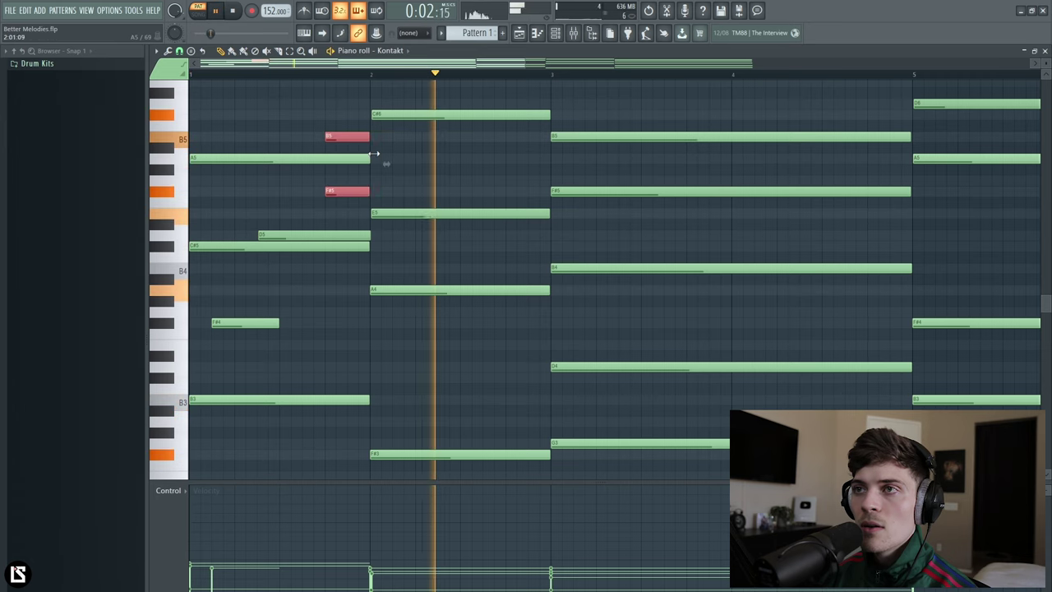
{"action": "left_click", "coordinate": [374, 154]}
{"action": "scroll", "coordinate": [446, 188], "scroll_direction": "up", "scroll_amount": 2}
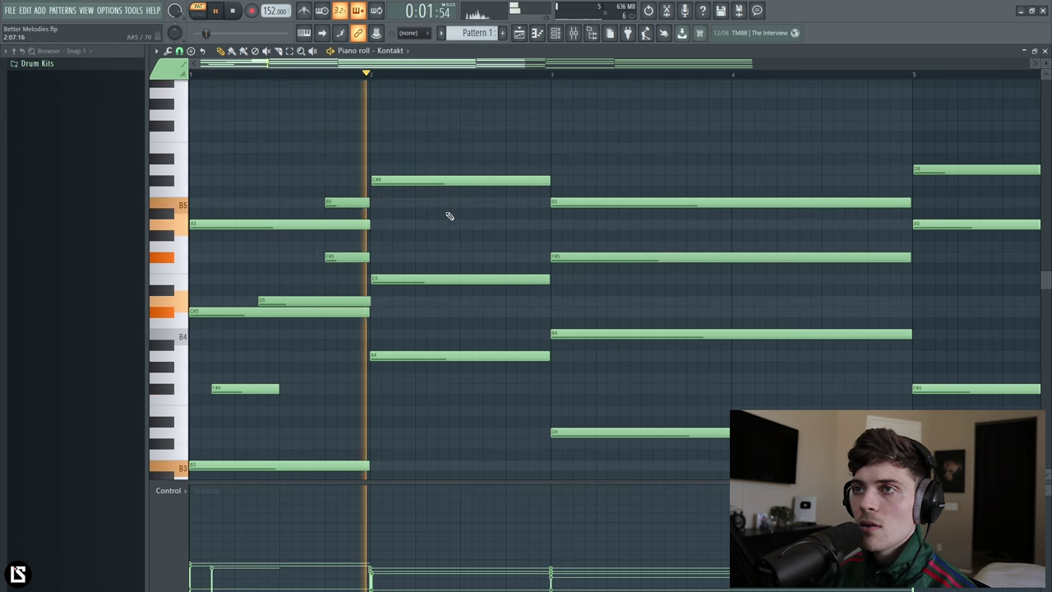
Add a descending run of short F#6, E6 and D6 notes in the second half of bar 2
{"action": "key", "text": "space"}
{"action": "scroll", "coordinate": [475, 235], "scroll_direction": "up", "scroll_amount": 1}
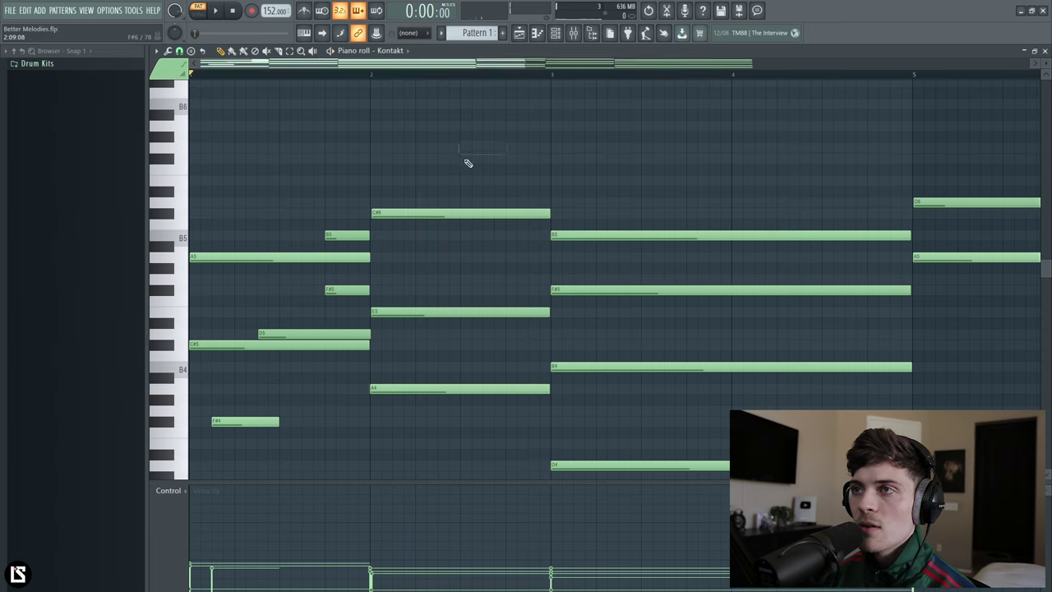
{"action": "key", "text": "space"}
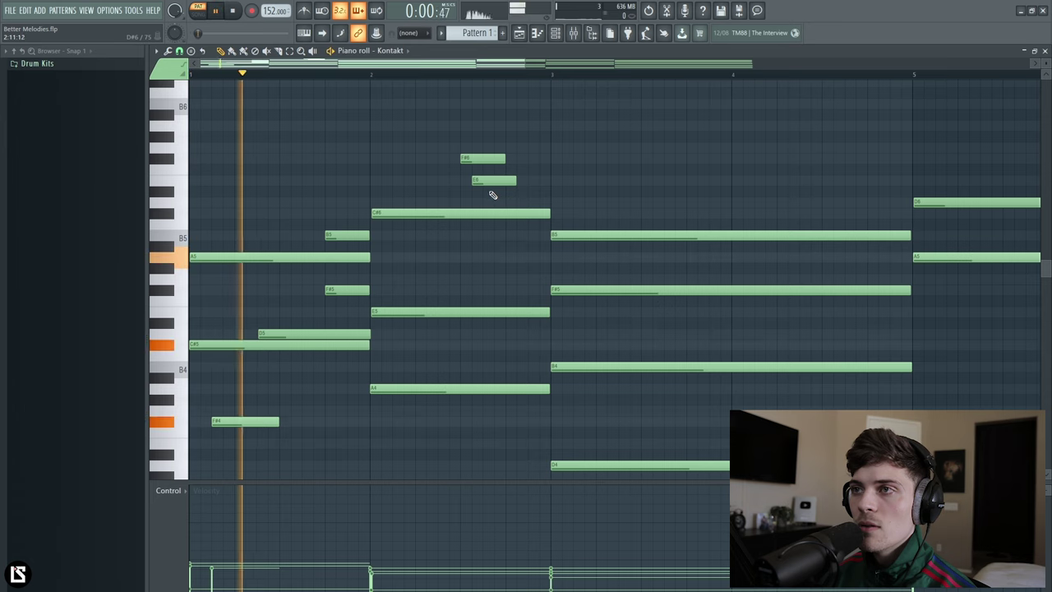
{"action": "left_click", "coordinate": [498, 202]}
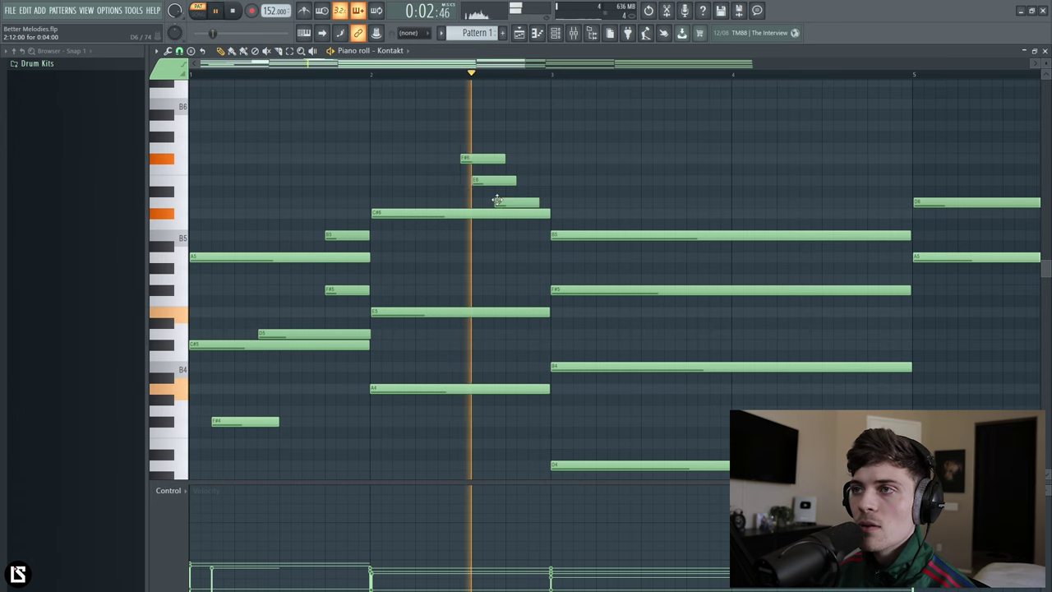
{"action": "left_click_drag", "start_coordinate": [485, 181], "coordinate": [511, 202]}
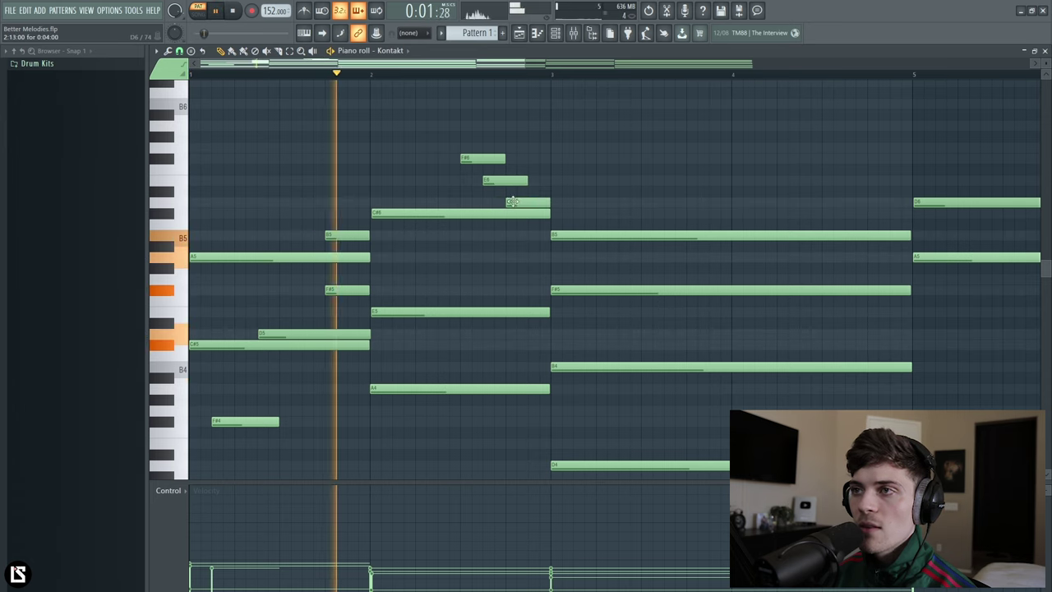
Add a short A5 and A6 near the end of bar 2 and delete the E6 from the run
{"action": "left_click", "coordinate": [530, 259]}
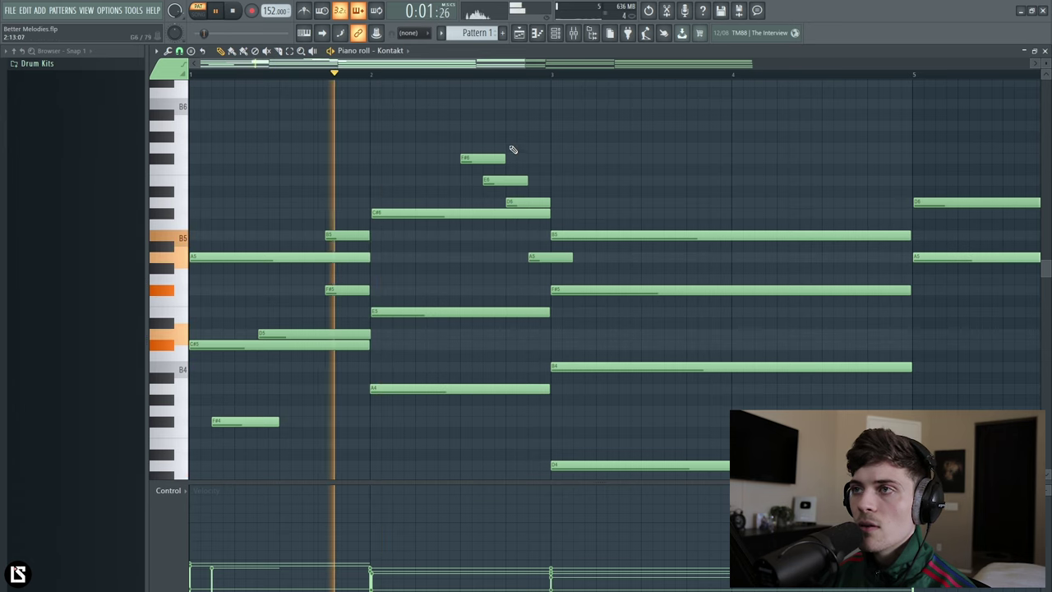
{"action": "left_click", "coordinate": [510, 126]}
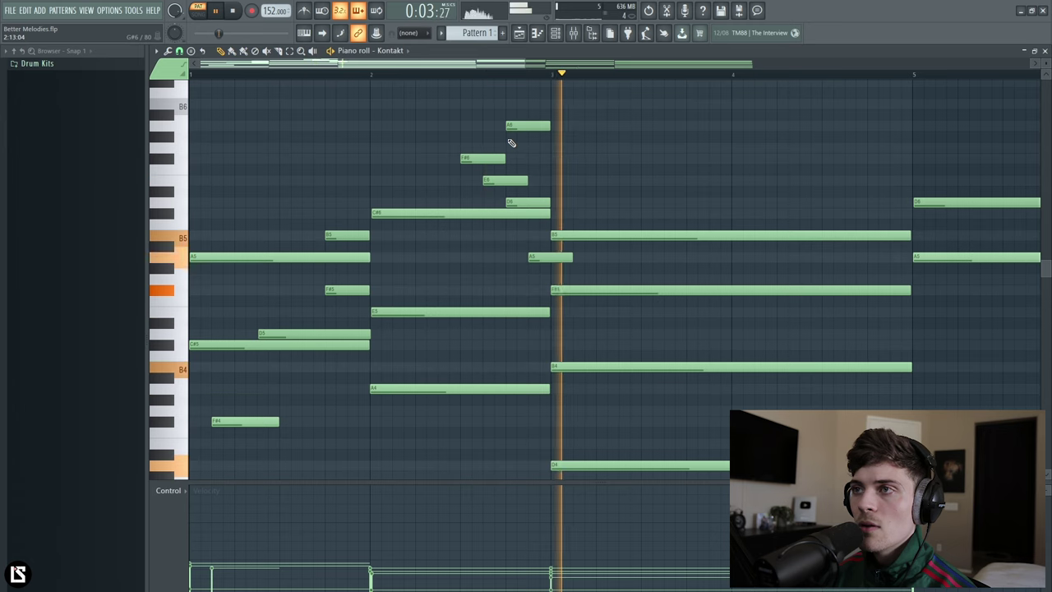
{"action": "right_click", "coordinate": [507, 180]}
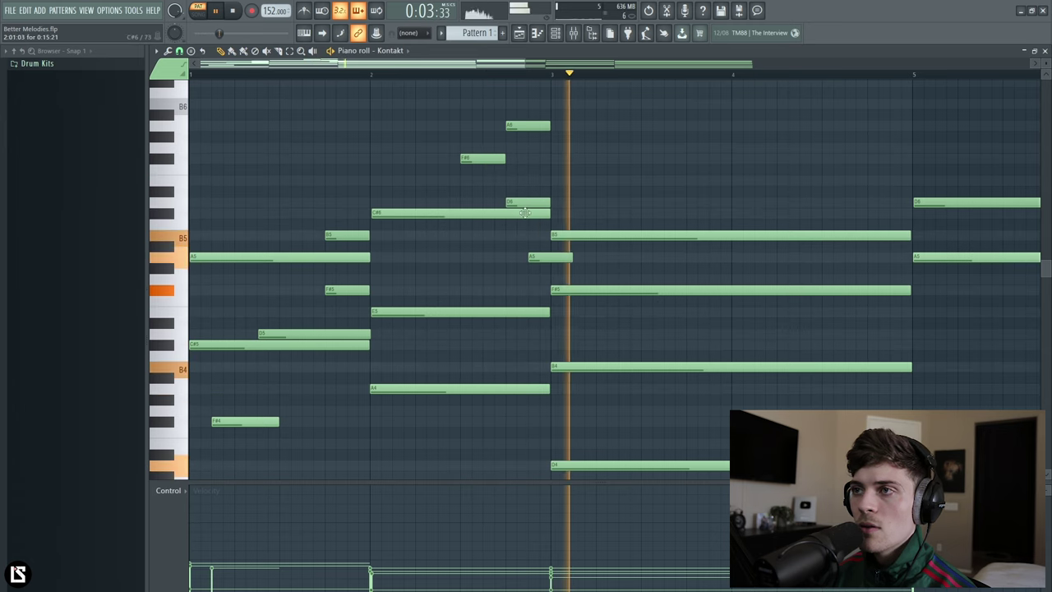
{"action": "key", "text": "space"}
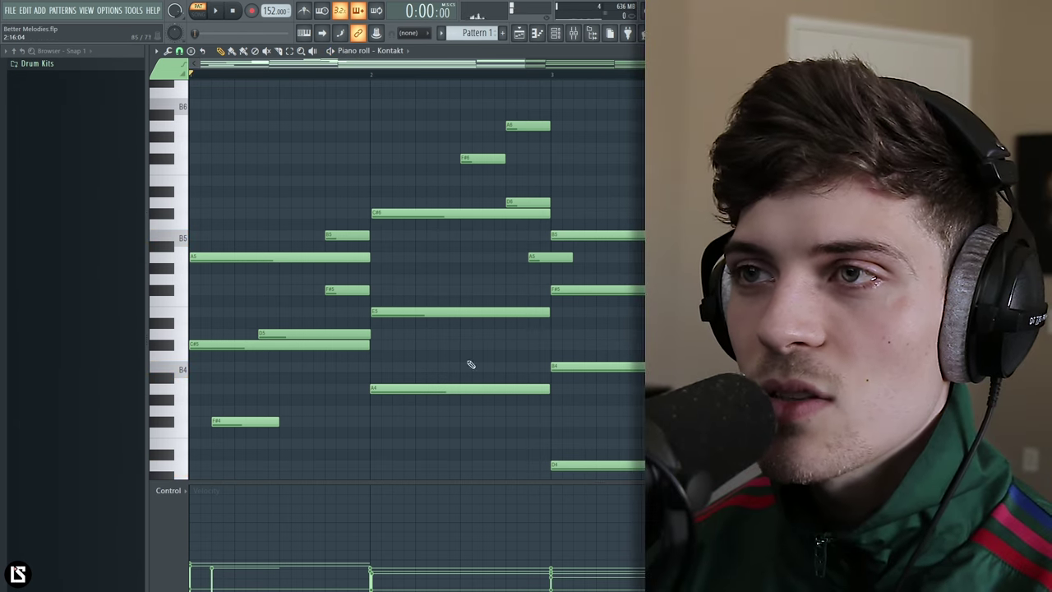
Delay the E5 of the bar 2 chord to beat 2 while checking it in playback
{"action": "left_click_drag", "start_coordinate": [403, 311], "coordinate": [438, 311]}
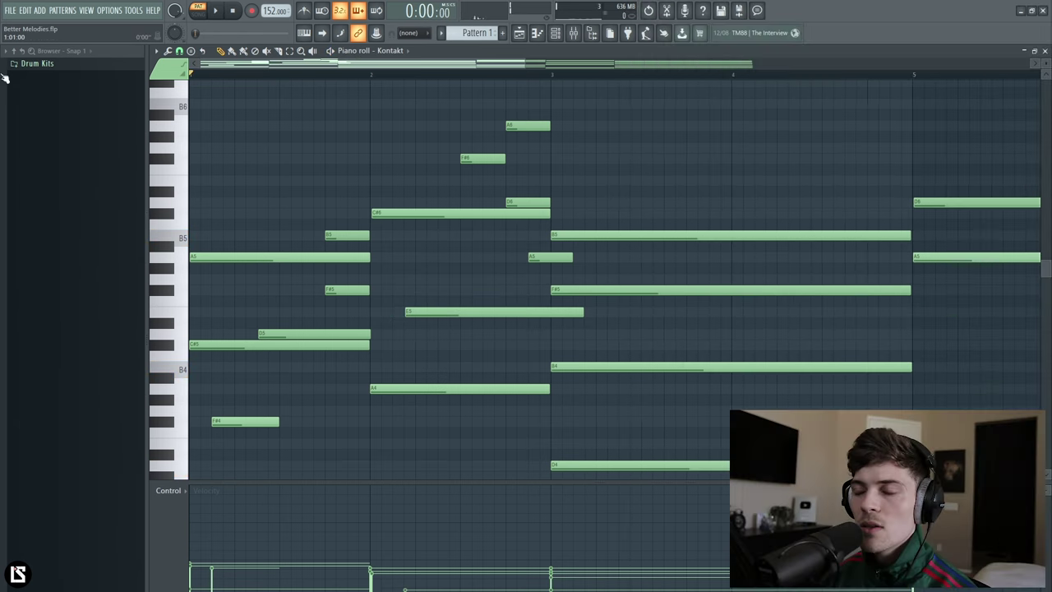
{"action": "key", "text": "space"}
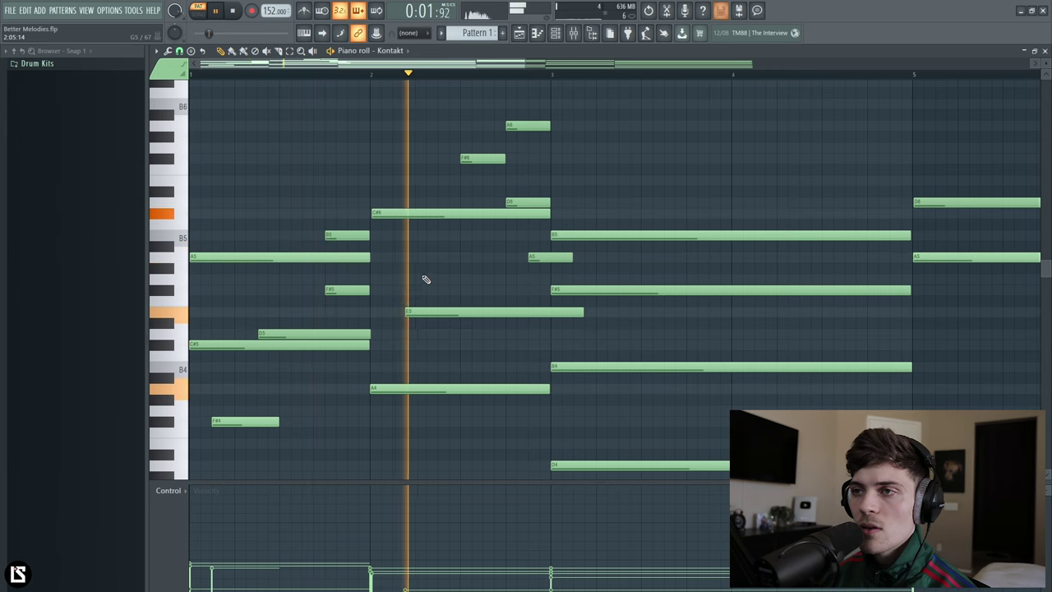
{"action": "left_click_drag", "start_coordinate": [428, 311], "coordinate": [440, 311]}
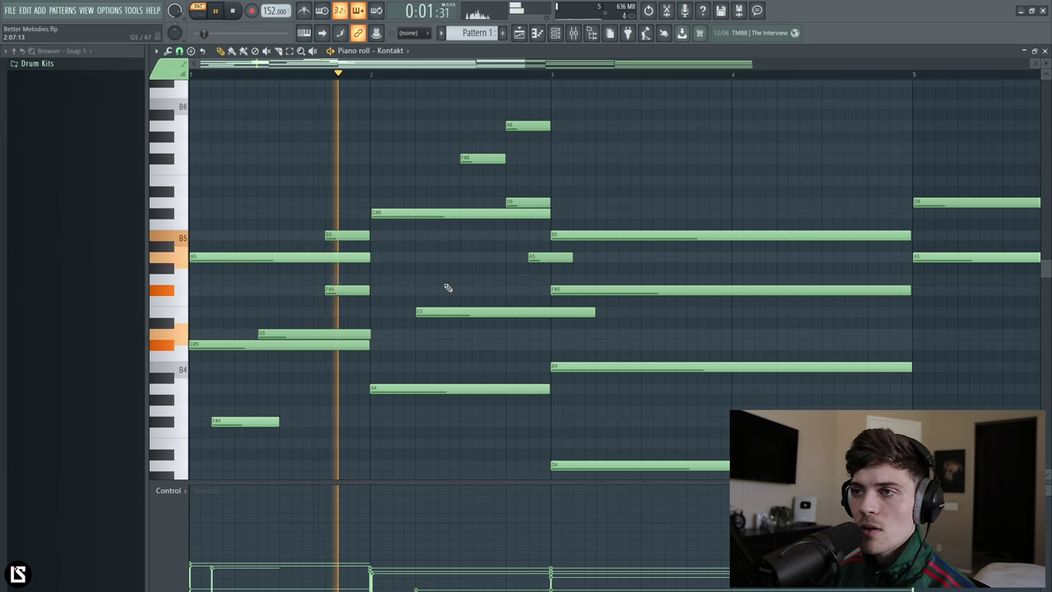
Try adding a one-bar F#5 just after the E5 in bar 2 and remove it again
{"action": "left_click", "coordinate": [442, 282]}
{"action": "right_click", "coordinate": [442, 284]}
{"action": "left_click", "coordinate": [442, 289]}
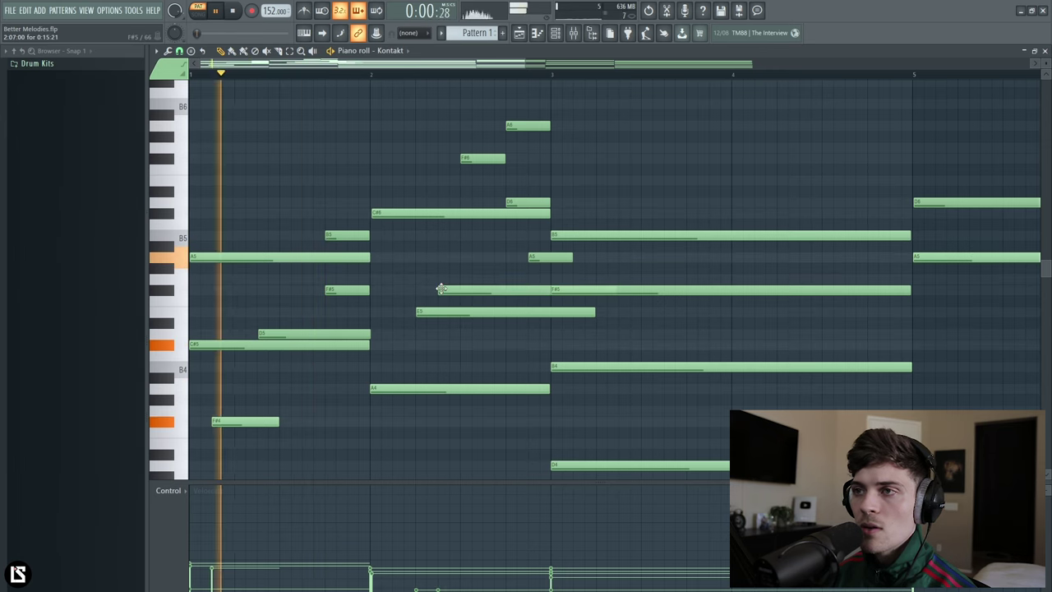
{"action": "left_click_drag", "start_coordinate": [473, 275], "coordinate": [485, 295]}
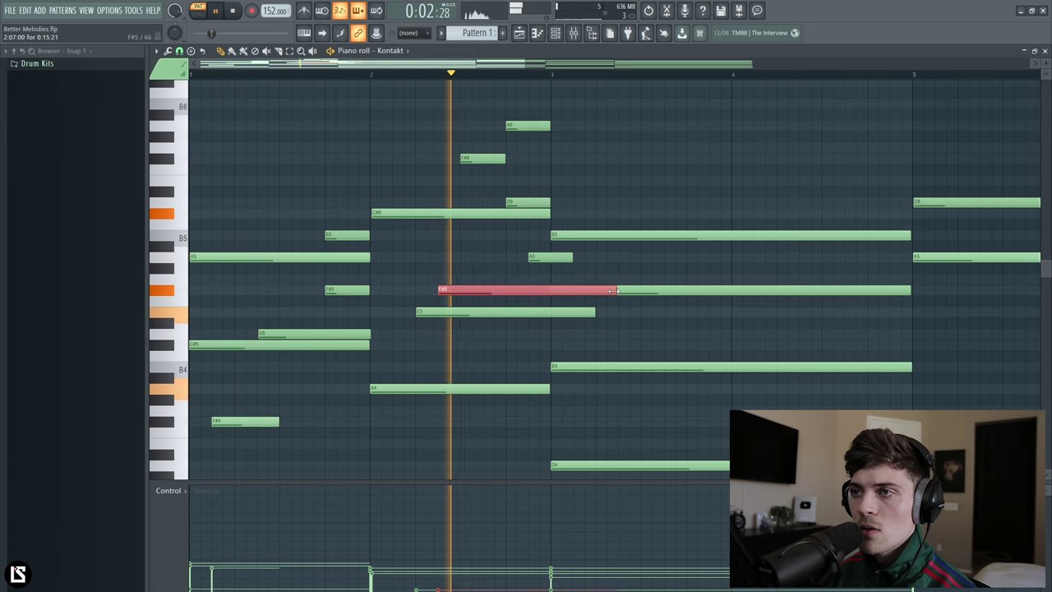
{"action": "right_click", "coordinate": [533, 290]}
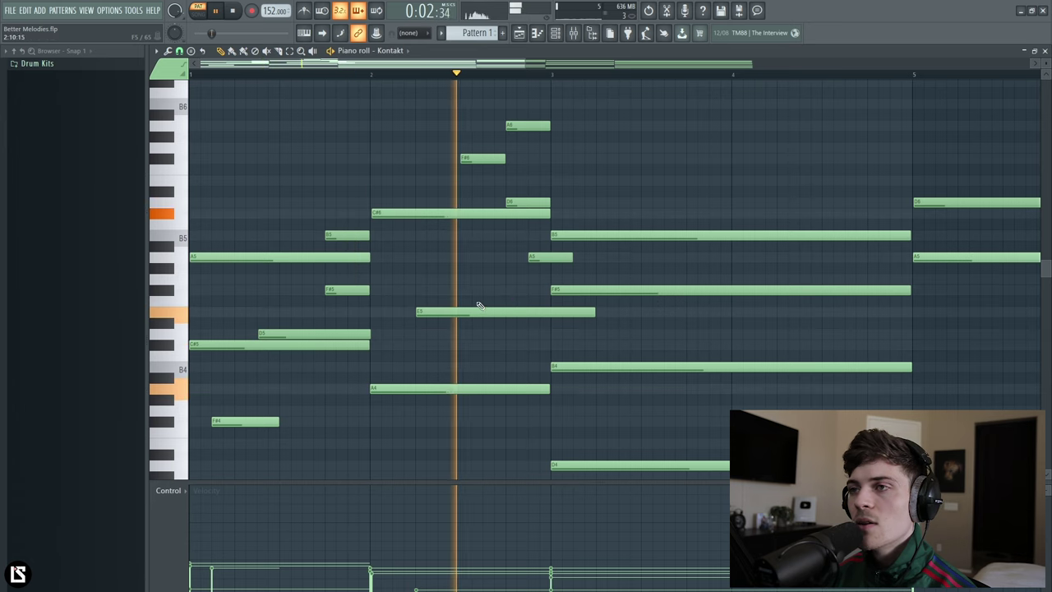
Start the bar 3 F#5 on beat 2 and add half-bar F#5 and D6 notes on beat 3 of bar 4
{"action": "key", "text": "space"}
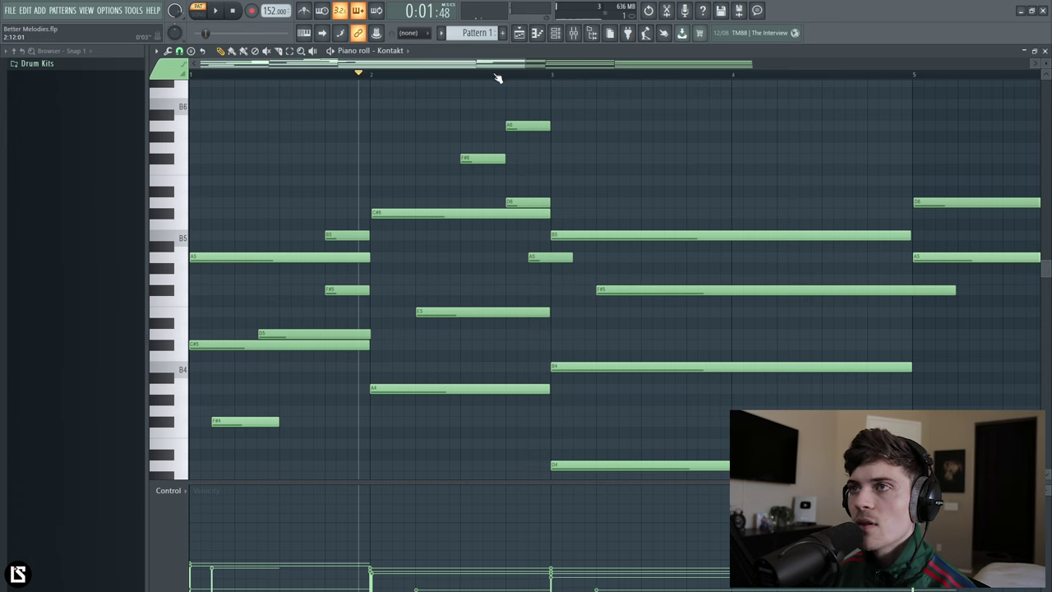
{"action": "left_click", "coordinate": [466, 76]}
{"action": "key", "text": "space"}
{"action": "scroll", "coordinate": [467, 76], "scroll_direction": "down", "scroll_amount": 2}
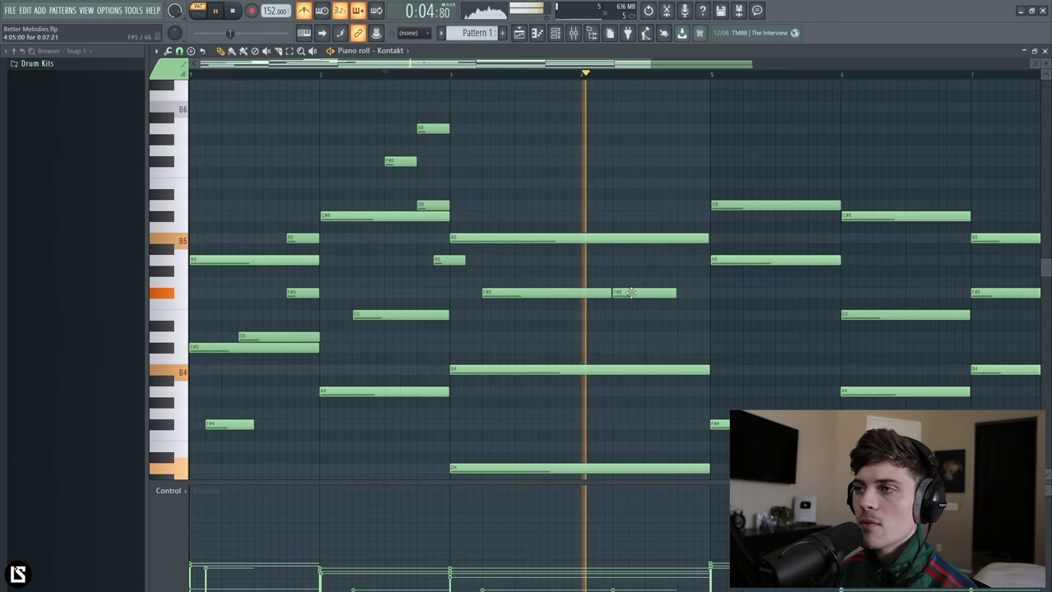
{"action": "left_click_drag", "start_coordinate": [623, 292], "coordinate": [667, 292]}
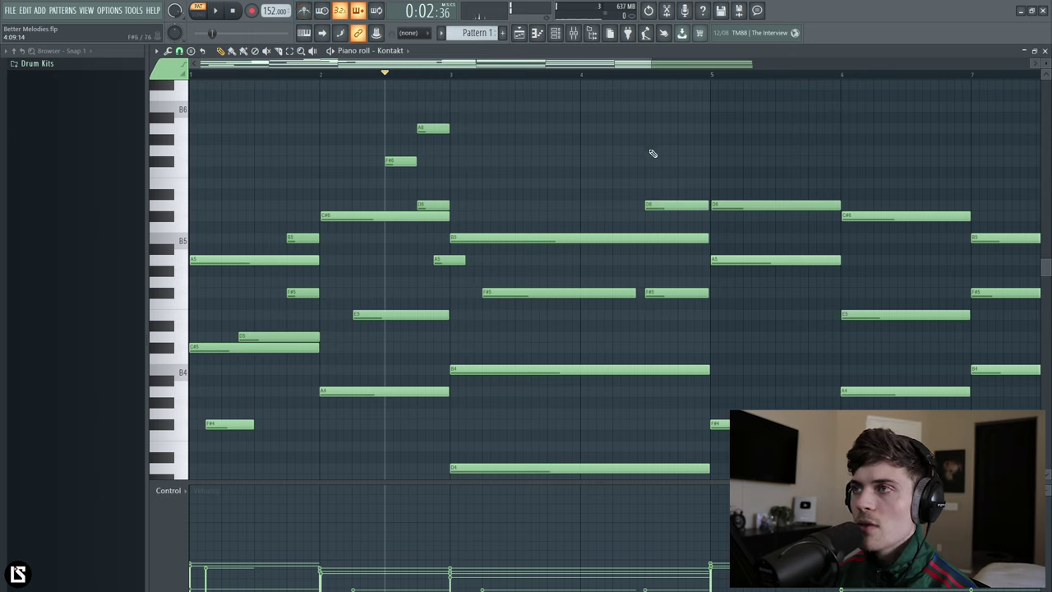
Try a half-bar C#6 on beat 4 of bar 4 in playback and delete it
{"action": "key", "text": "space"}
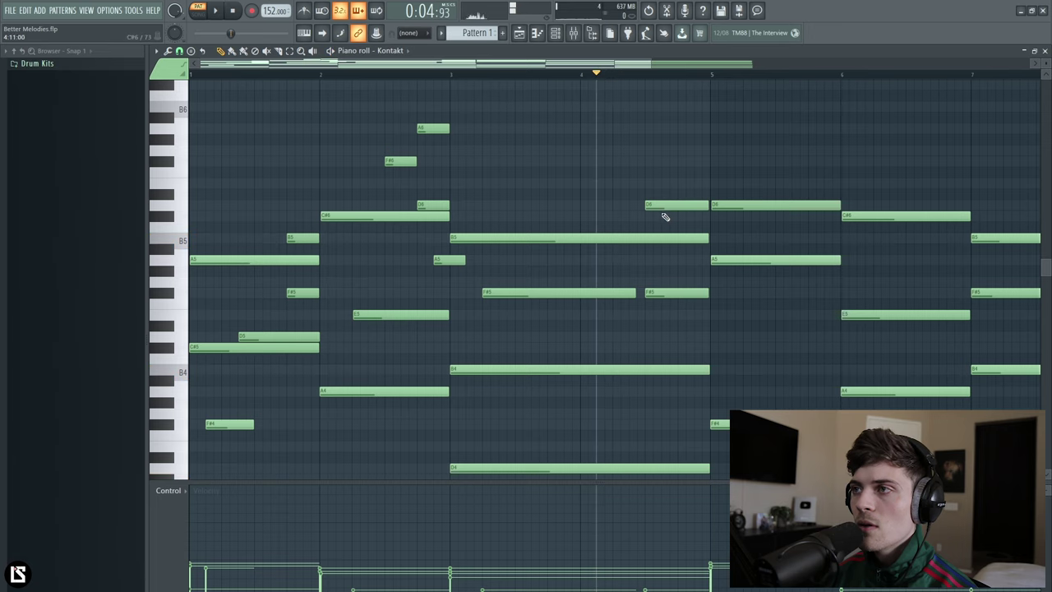
{"action": "left_click_drag", "start_coordinate": [681, 215], "coordinate": [681, 217]}
{"action": "key", "text": "space"}
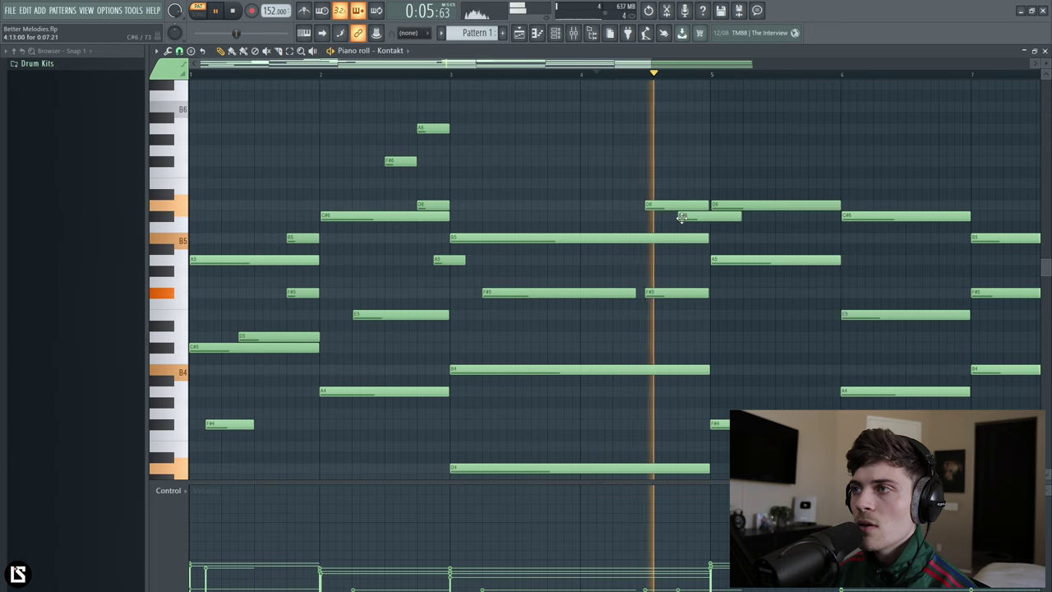
{"action": "key", "text": "space"}
{"action": "key", "text": "space"}
{"action": "right_click", "coordinate": [728, 218]}
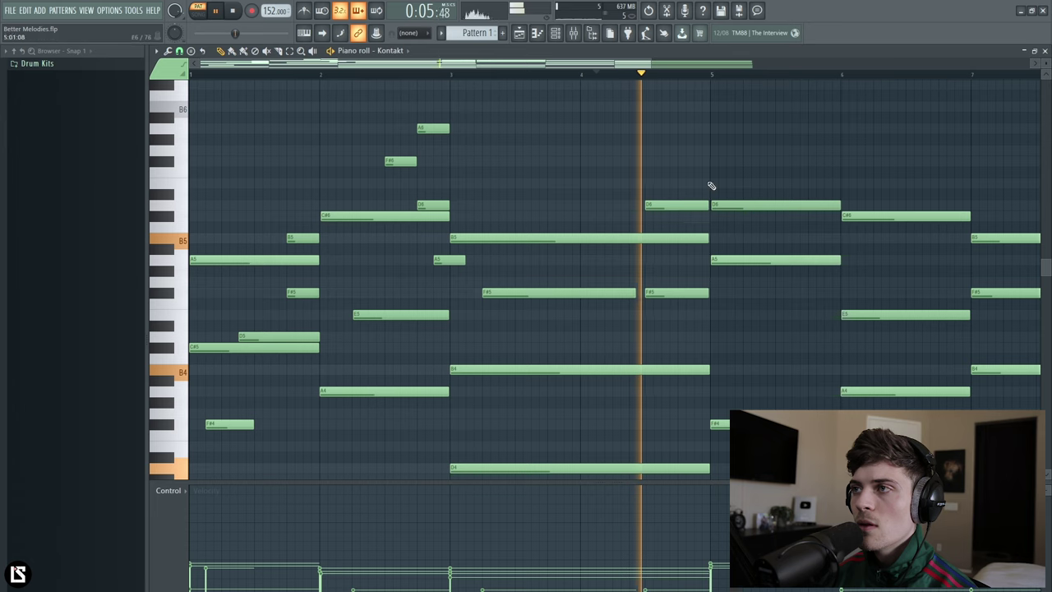
Add a short F#6 on beat 4 of bar 4, ending at the start of bar 5
{"action": "left_click", "coordinate": [685, 162]}
{"action": "key", "text": "space"}
{"action": "left_click_drag", "start_coordinate": [704, 172], "coordinate": [682, 162]}
{"action": "key", "text": "space"}
{"action": "right_click", "coordinate": [703, 172]}
{"action": "right_click", "coordinate": [693, 162]}
{"action": "left_click", "coordinate": [680, 151]}
{"action": "key", "text": "space"}
{"action": "key", "text": "space"}
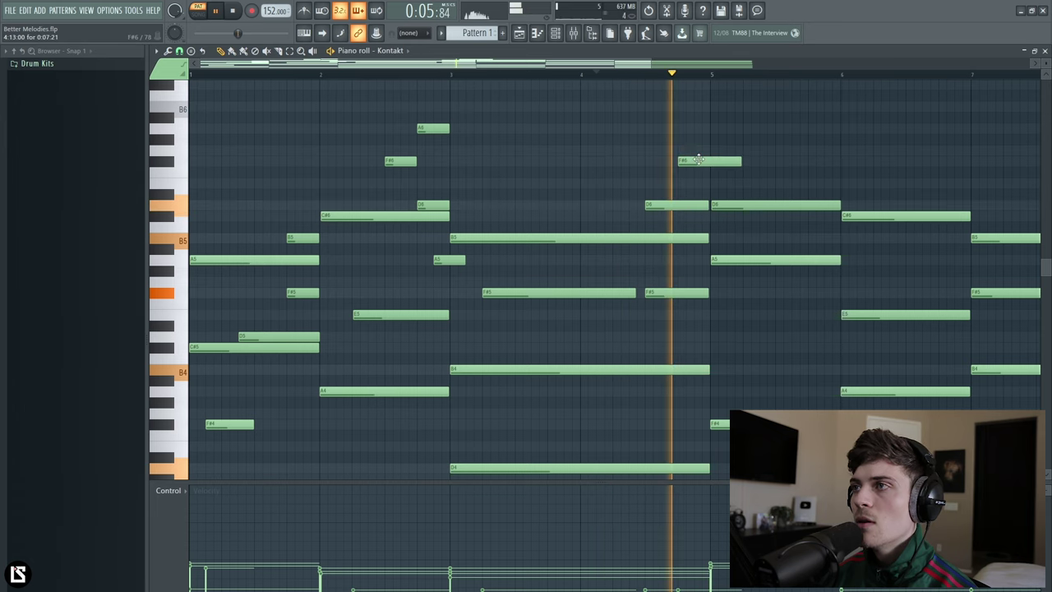
{"action": "key", "text": "space"}
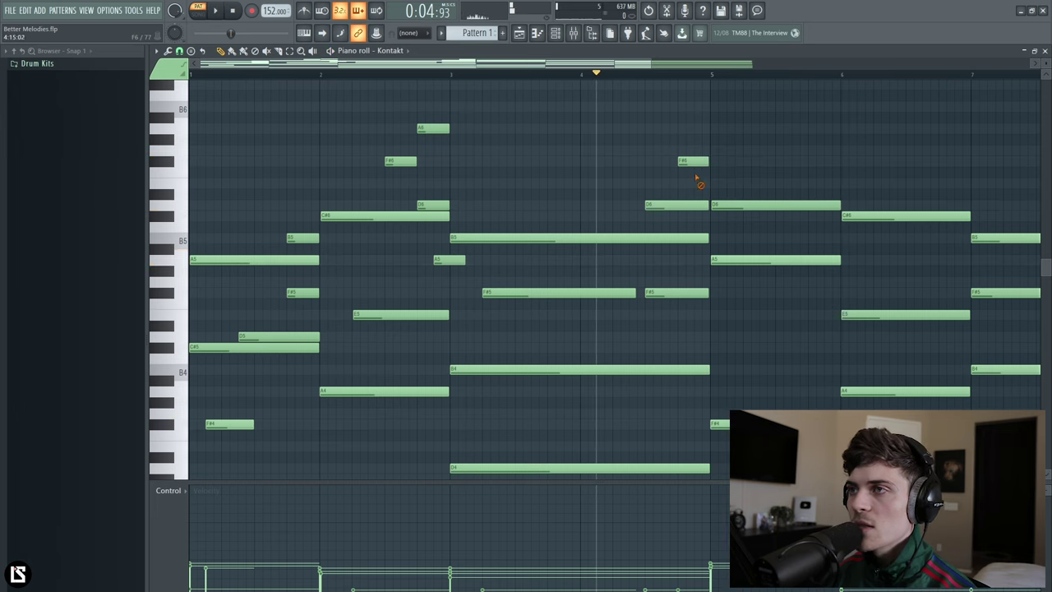
Play back the transition from bar 4 into the repeated progression at bar 5
{"action": "key", "text": "space"}
{"action": "scroll", "coordinate": [340, 129], "scroll_direction": "down", "scroll_amount": 1}
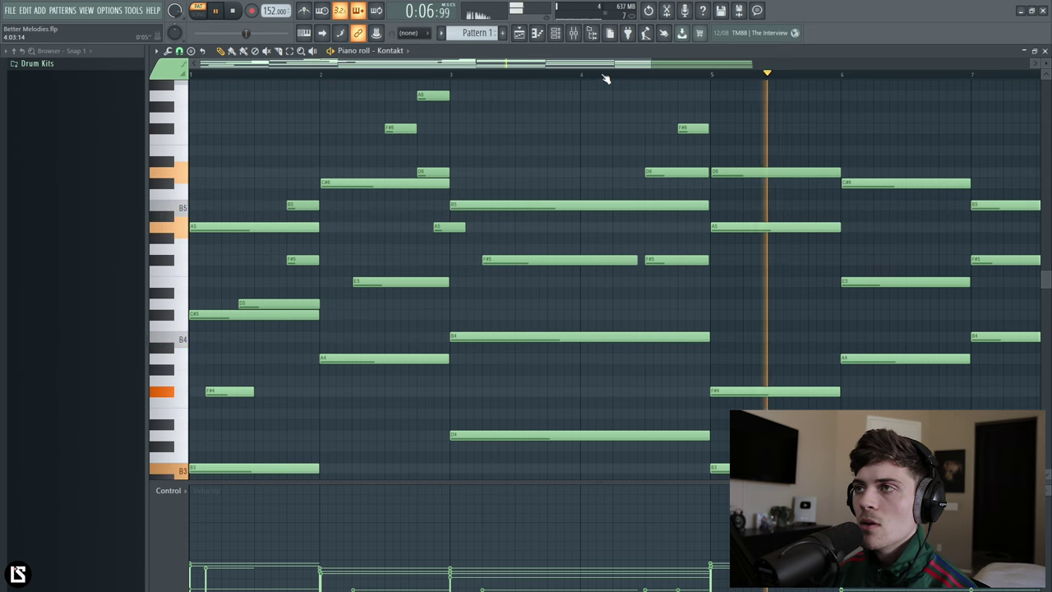
{"action": "left_click_drag", "start_coordinate": [594, 65], "coordinate": [692, 69]}
{"action": "left_click", "coordinate": [435, 75]}
{"action": "scroll", "coordinate": [467, 108], "scroll_direction": "up", "scroll_amount": 2}
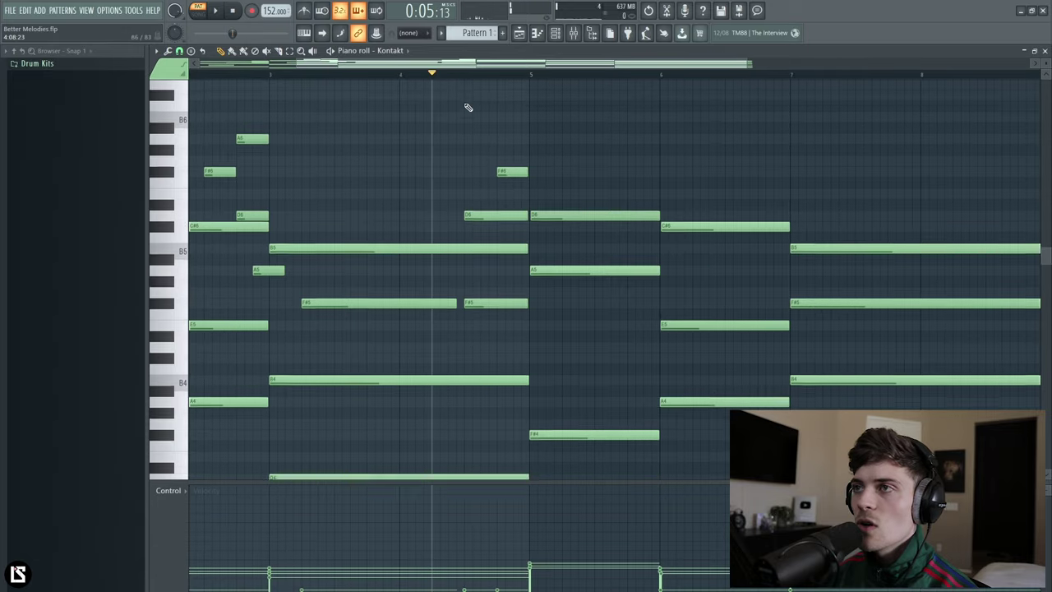
{"action": "key", "text": "space"}
{"action": "key", "text": "space"}
{"action": "right_click", "coordinate": [538, 144]}
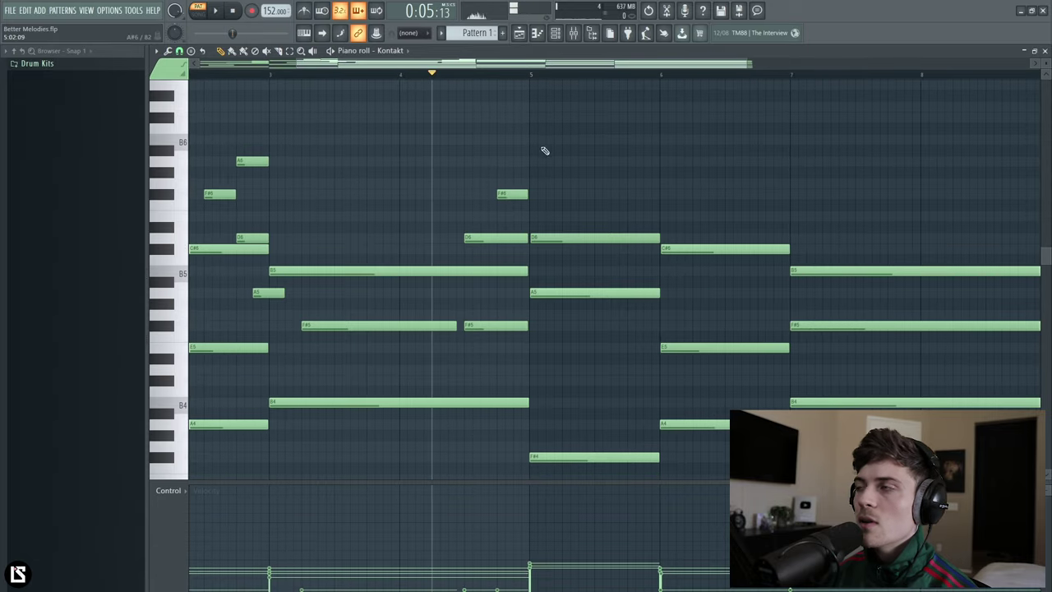
{"action": "left_click_drag", "start_coordinate": [1045, 74], "coordinate": [1045, 80]}
{"action": "scroll", "coordinate": [498, 164], "scroll_direction": "up", "scroll_amount": 1}
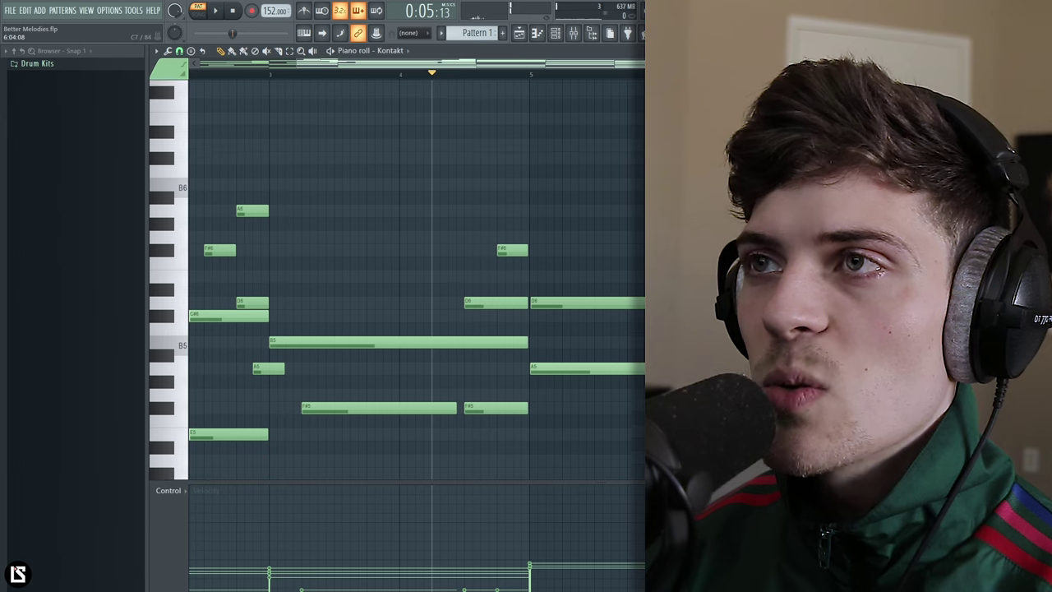
Add a D7 at the start of bar 5 and an A6 on beat 2 above the repeated chord
{"action": "scroll", "coordinate": [537, 195], "scroll_direction": "down", "scroll_amount": 2}
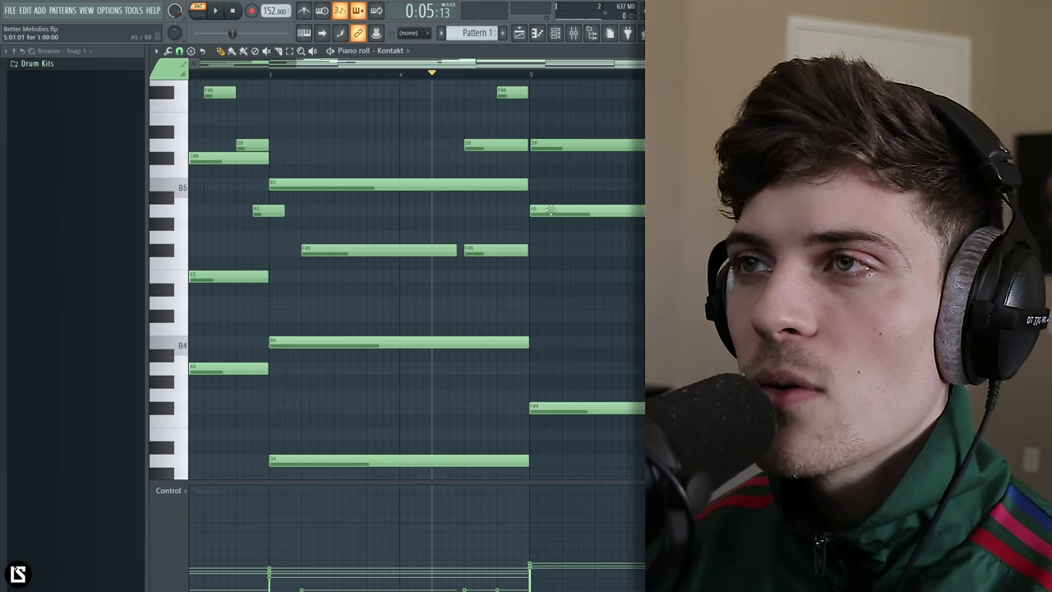
{"action": "left_click_drag", "start_coordinate": [568, 128], "coordinate": [570, 279]}
{"action": "scroll", "coordinate": [534, 171], "scroll_direction": "up", "scroll_amount": 2}
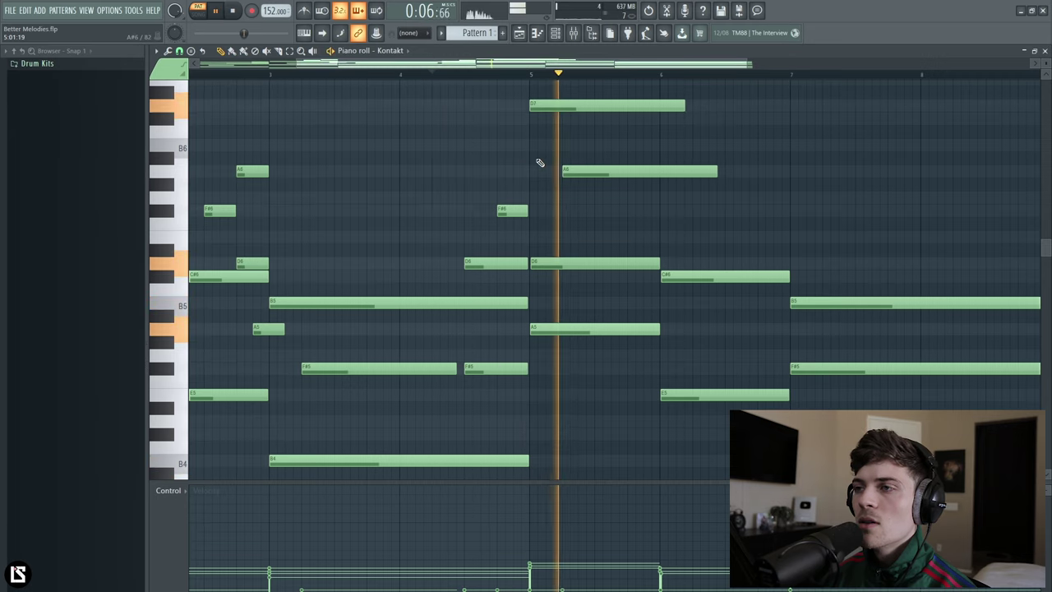
{"action": "key", "text": "space"}
Add an F#6 half a beat after beat 3 of bar 5 and an E6 at the start of bar 6
{"action": "scroll", "coordinate": [575, 386], "scroll_direction": "down", "scroll_amount": 3}
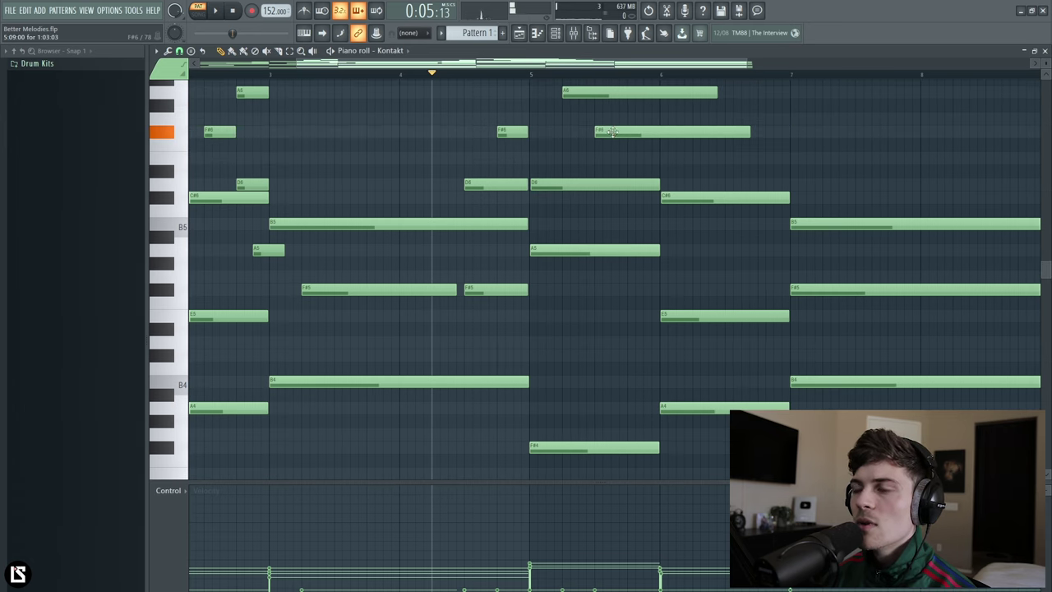
{"action": "key", "text": "space"}
{"action": "scroll", "coordinate": [559, 146], "scroll_direction": "up", "scroll_amount": 3}
{"action": "left_click_drag", "start_coordinate": [616, 209], "coordinate": [633, 210]}
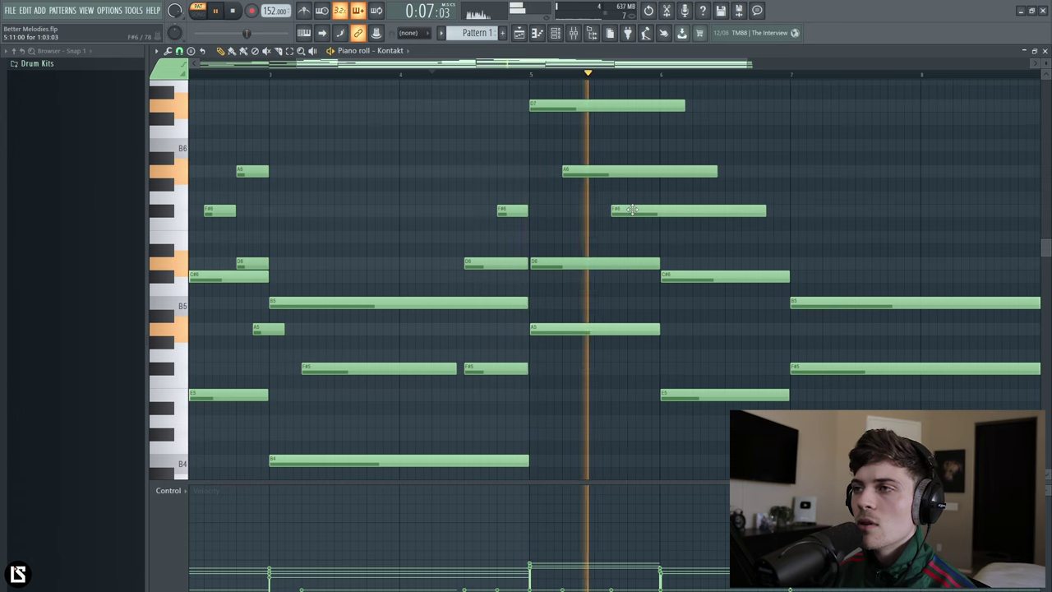
{"action": "key", "text": "space"}
{"action": "left_click", "coordinate": [657, 224]}
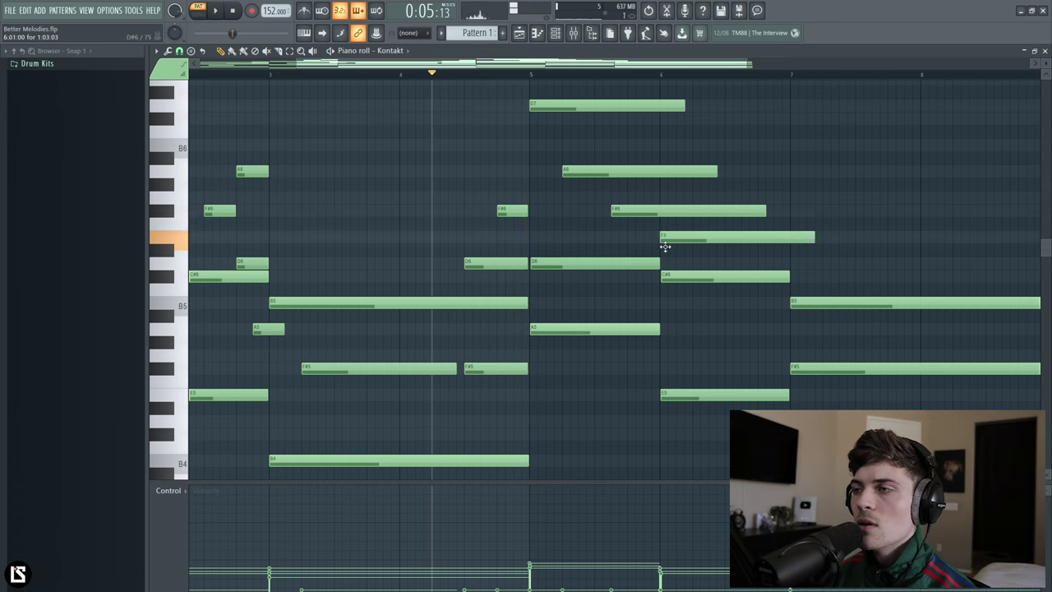
Shorten the bar 5 D7, A6 and F#6 melody notes to 1.5 beats each and end the E6 at the start of bar 7
{"action": "left_click_drag", "start_coordinate": [680, 226], "coordinate": [579, 121]}
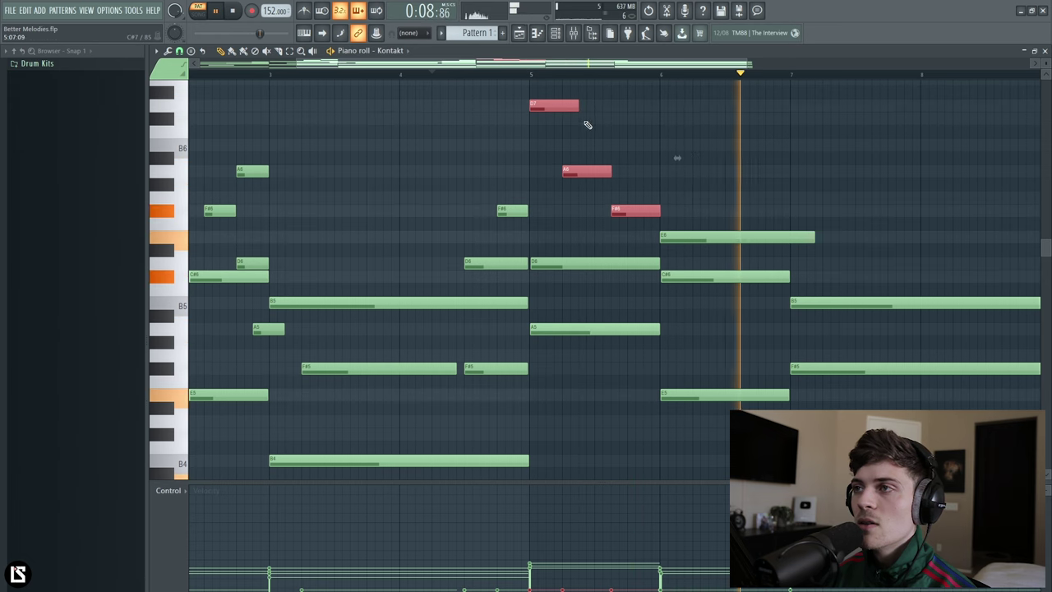
{"action": "key", "text": "space"}
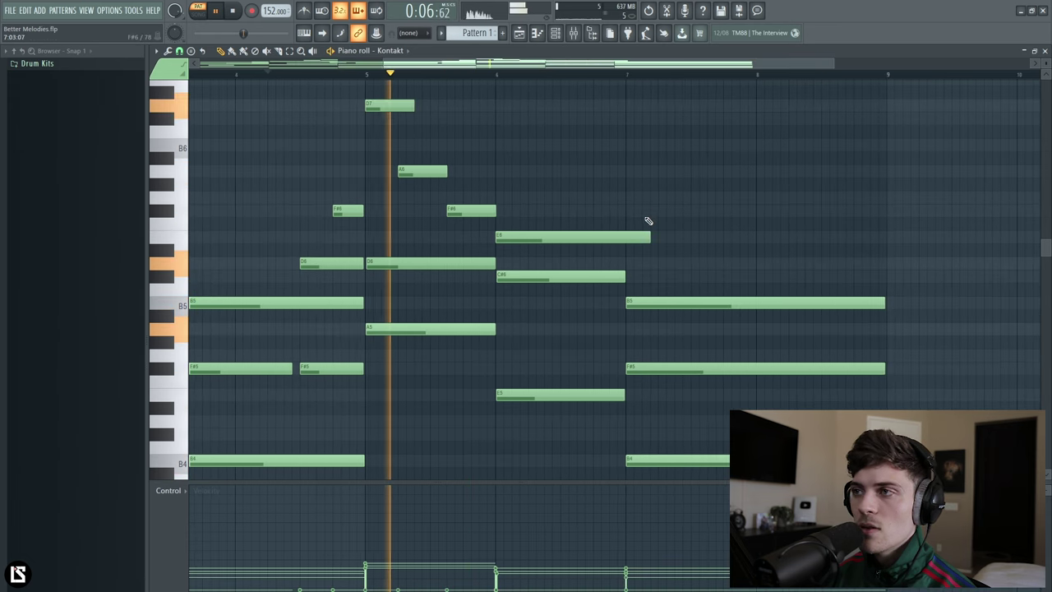
{"action": "left_click_drag", "start_coordinate": [652, 234], "coordinate": [627, 235]}
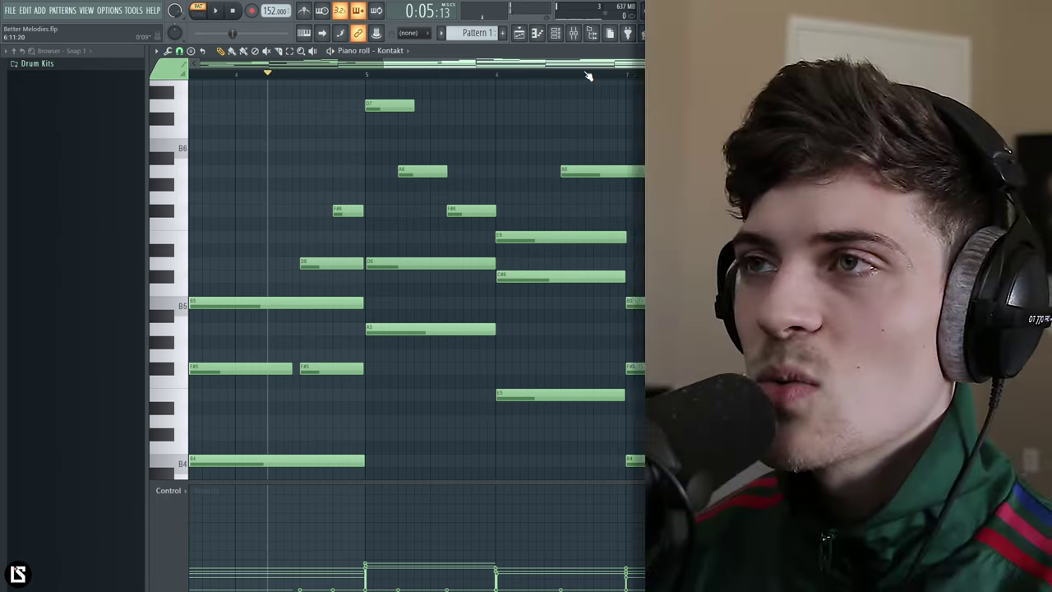
Add a descending C#7, B6, G6 run at half-beat spacing from beat 3 of bar 6, followed by an F#6 in bar 7
{"action": "scroll", "coordinate": [587, 76], "scroll_direction": "up", "scroll_amount": 2}
{"action": "left_click_drag", "start_coordinate": [1045, 74], "coordinate": [1045, 62]}
{"action": "scroll", "coordinate": [665, 97], "scroll_direction": "up", "scroll_amount": 2}
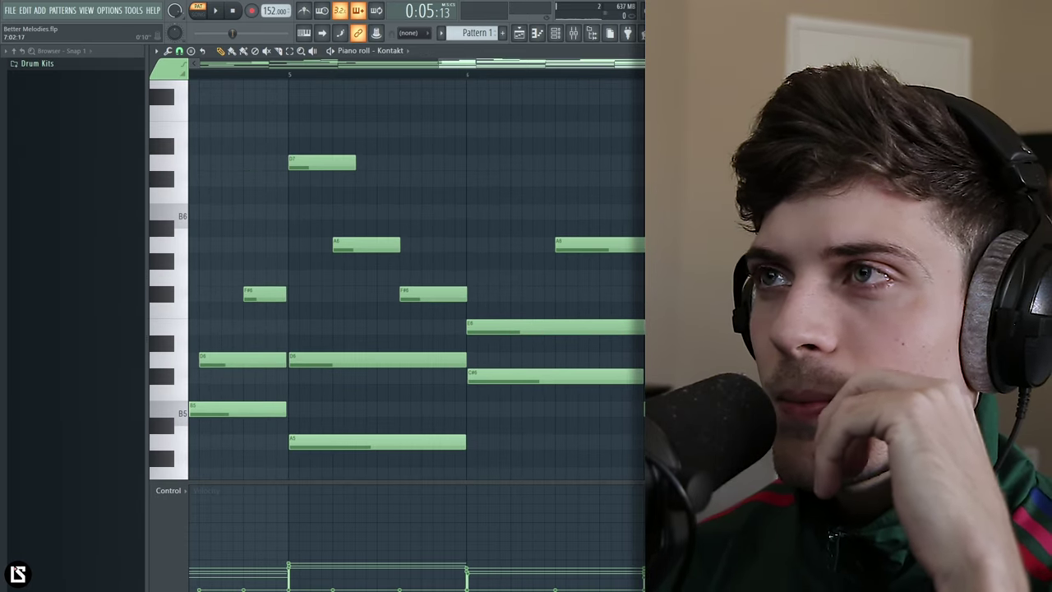
{"action": "scroll", "coordinate": [570, 108], "scroll_direction": "down", "scroll_amount": 4}
{"action": "left_click_drag", "start_coordinate": [1045, 74], "coordinate": [1045, 85]}
{"action": "scroll", "coordinate": [745, 120], "scroll_direction": "down", "scroll_amount": 2}
{"action": "left_click", "coordinate": [404, 76]}
{"action": "key", "text": "space"}
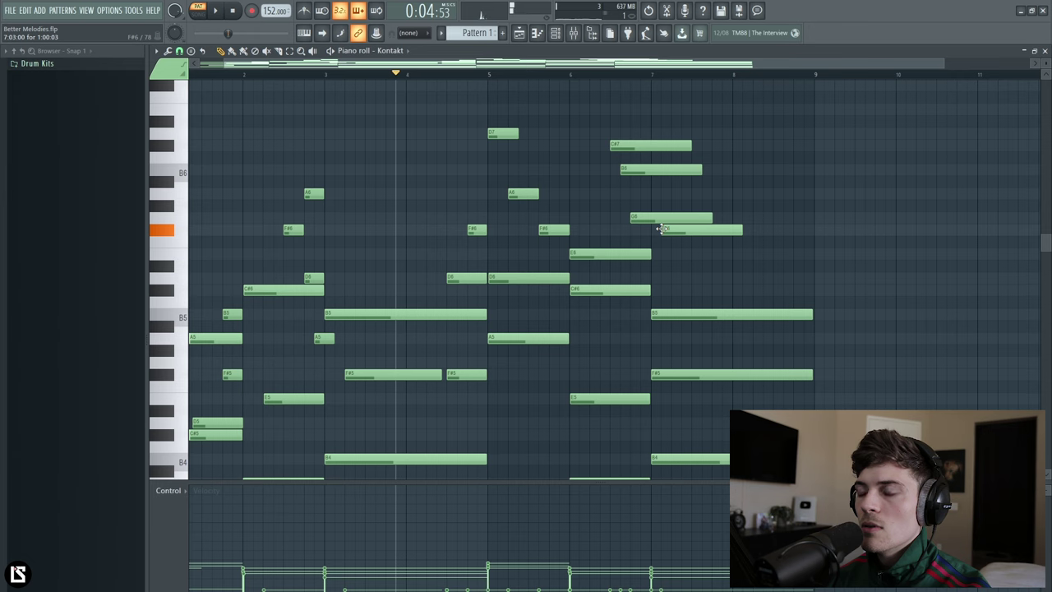
Move the new F#6 to the start of bar 7 and lengthen it to about seven beats
{"action": "scroll", "coordinate": [690, 78], "scroll_direction": "up", "scroll_amount": 3}
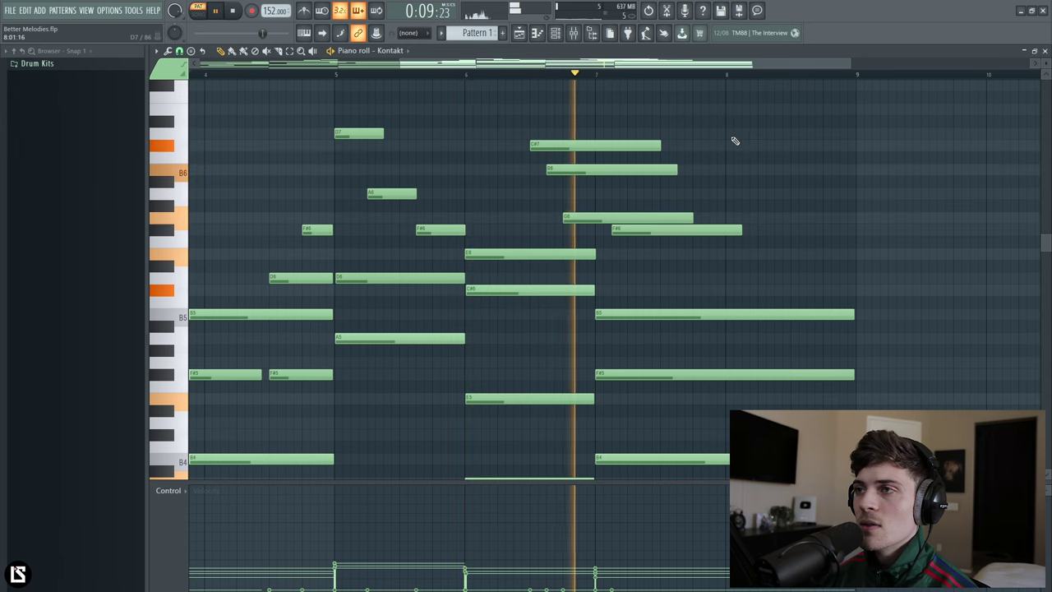
{"action": "left_click_drag", "start_coordinate": [626, 231], "coordinate": [575, 235]}
{"action": "scroll", "coordinate": [524, 207], "scroll_direction": "down", "scroll_amount": 3}
Shorten the bar 6 C#7 to about one beat and the B6 and G6 to about 1.5 beats each
{"action": "left_click", "coordinate": [524, 207], "text": "ctrl"}
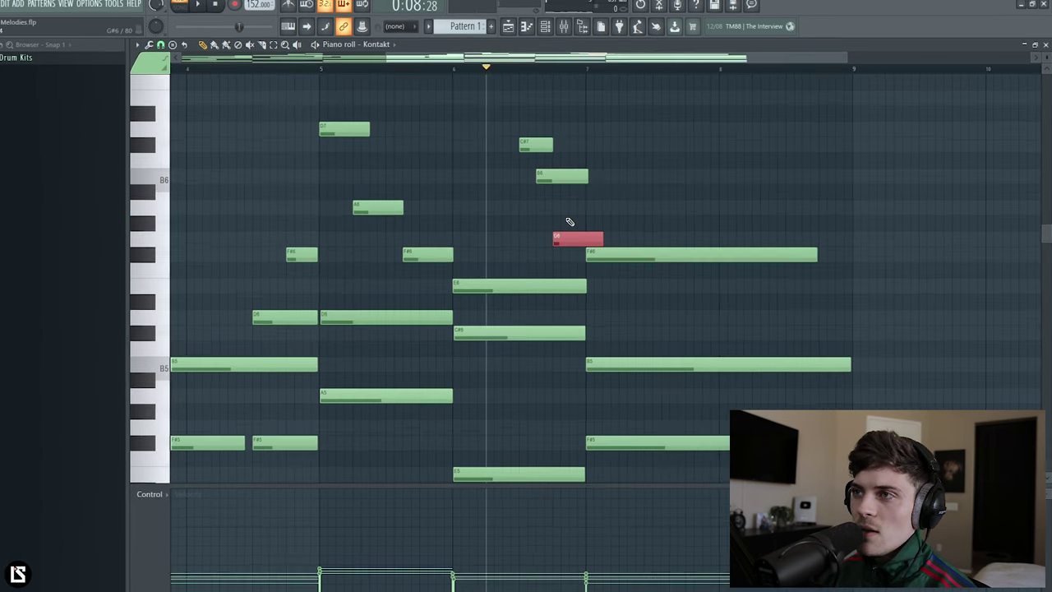
{"action": "left_click", "coordinate": [569, 222], "text": "ctrl"}
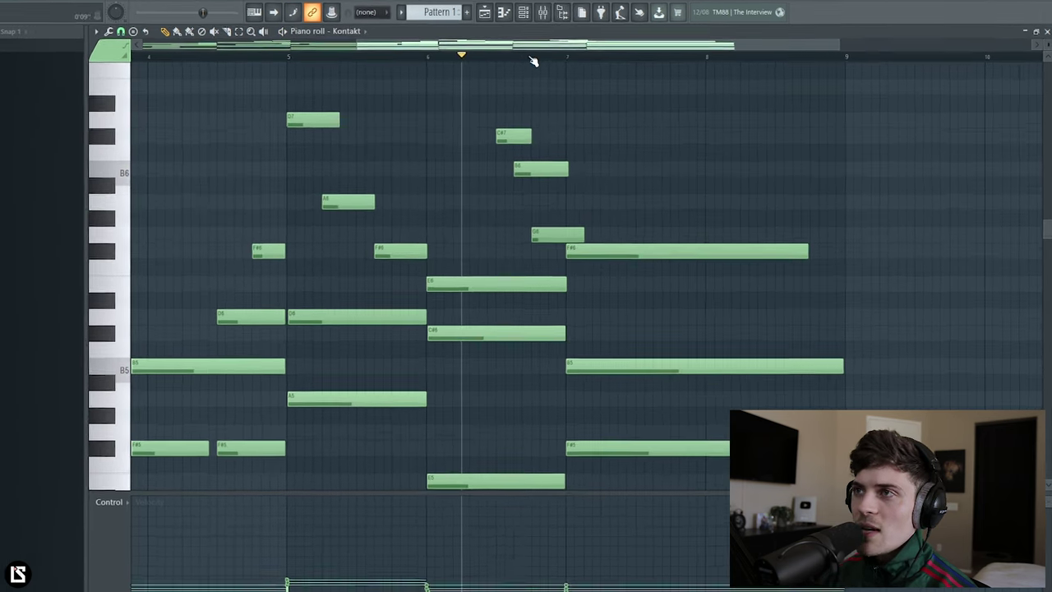
{"action": "scroll", "coordinate": [550, 60], "scroll_direction": "up", "scroll_amount": 6}
{"action": "left_click_drag", "start_coordinate": [529, 179], "coordinate": [535, 179]}
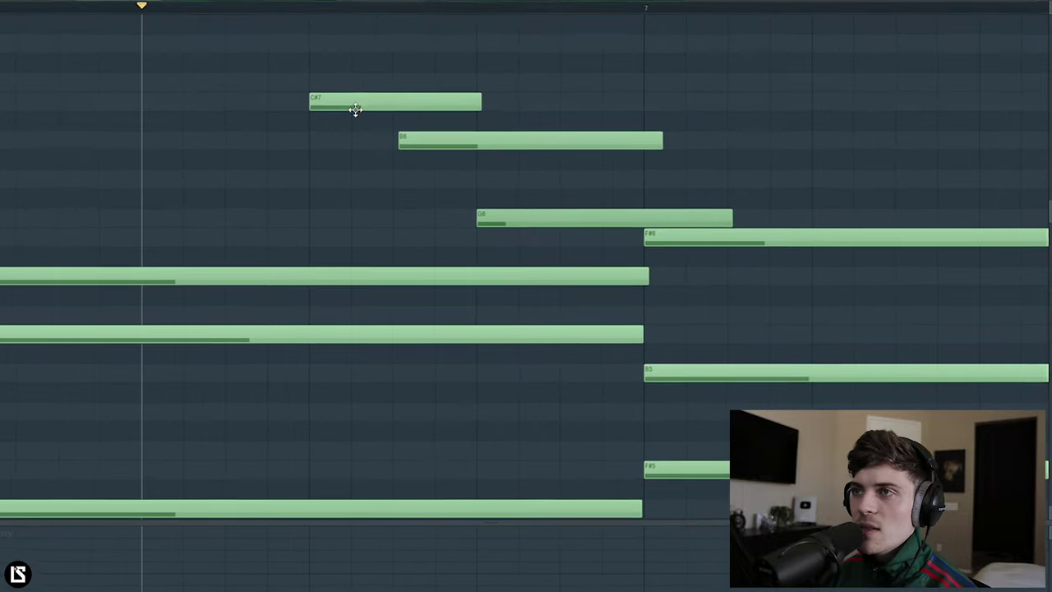
{"action": "key", "text": "space"}
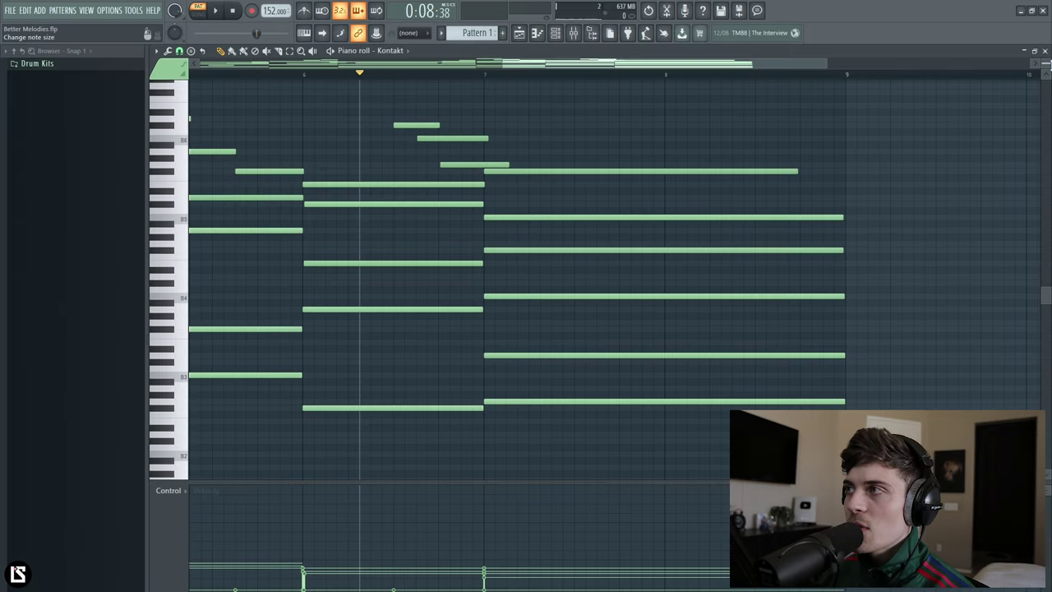
Delay the last chord's B4 to beat 3 of bar 7 and trim it to end at the start of bar 9
{"action": "scroll", "coordinate": [674, 260], "scroll_direction": "up", "scroll_amount": 4}
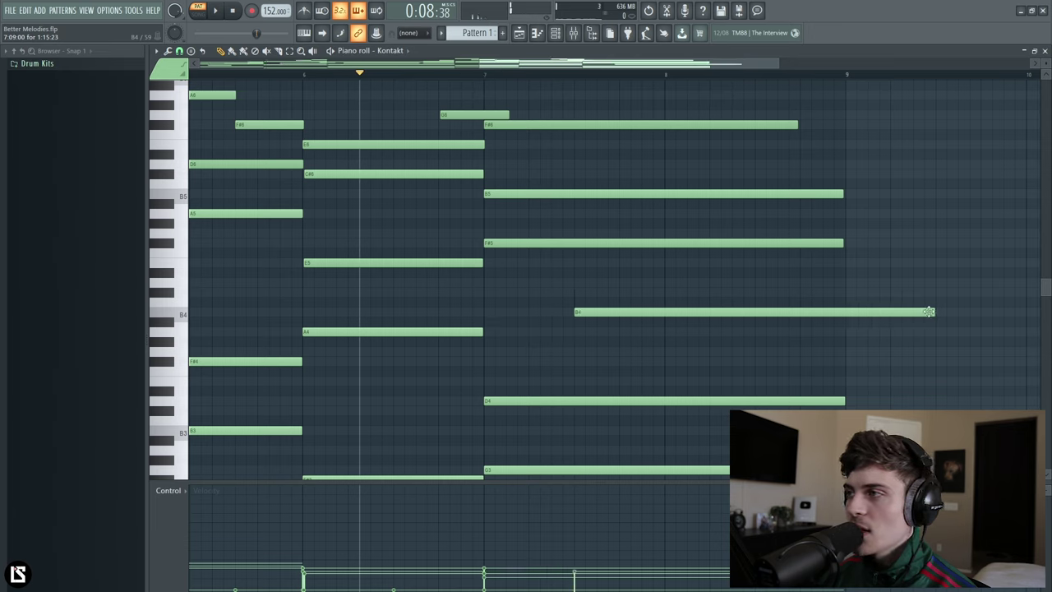
{"action": "key", "text": "space"}
{"action": "left_click_drag", "start_coordinate": [937, 312], "coordinate": [844, 312]}
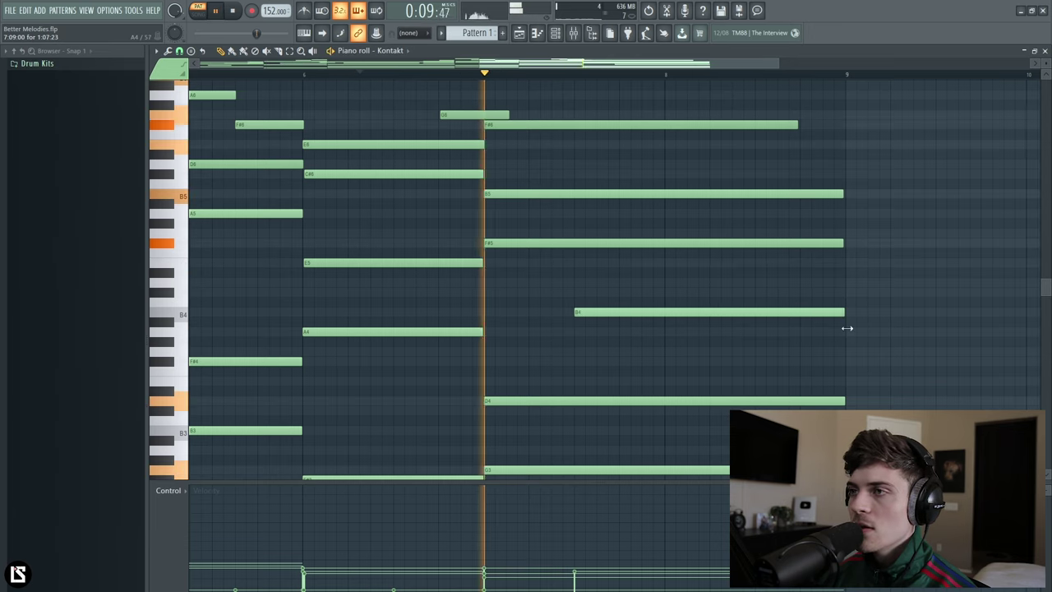
Play back bars 6 to 8 to audition the delayed B4 under the last chord
{"action": "left_click", "coordinate": [614, 311]}
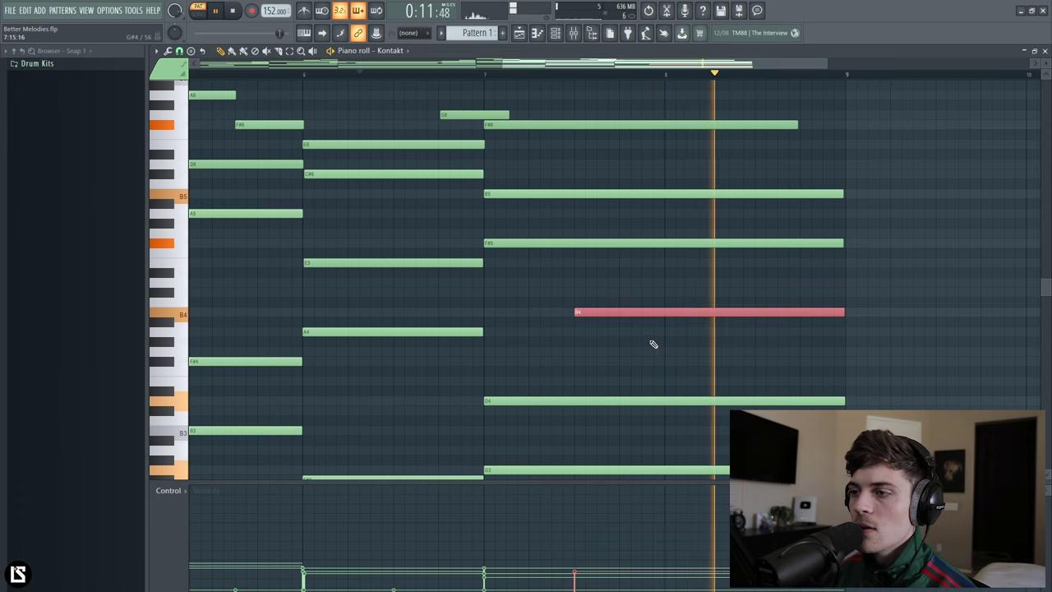
{"action": "left_click", "coordinate": [652, 350], "text": "ctrl"}
{"action": "key", "text": "space"}
{"action": "key", "text": "space"}
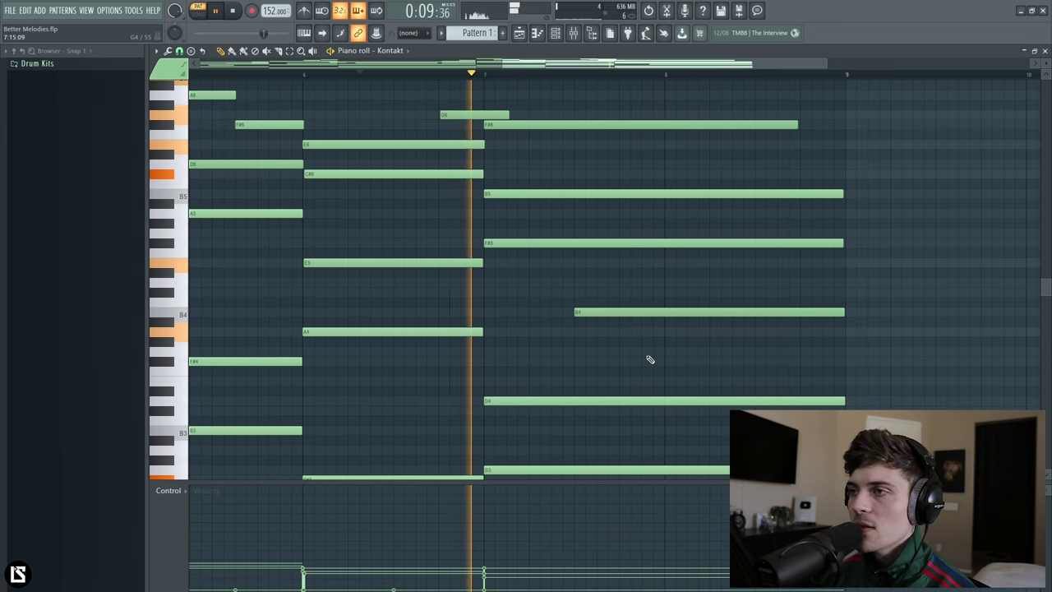
{"action": "left_click", "coordinate": [614, 311]}
{"action": "left_click", "coordinate": [657, 362]}
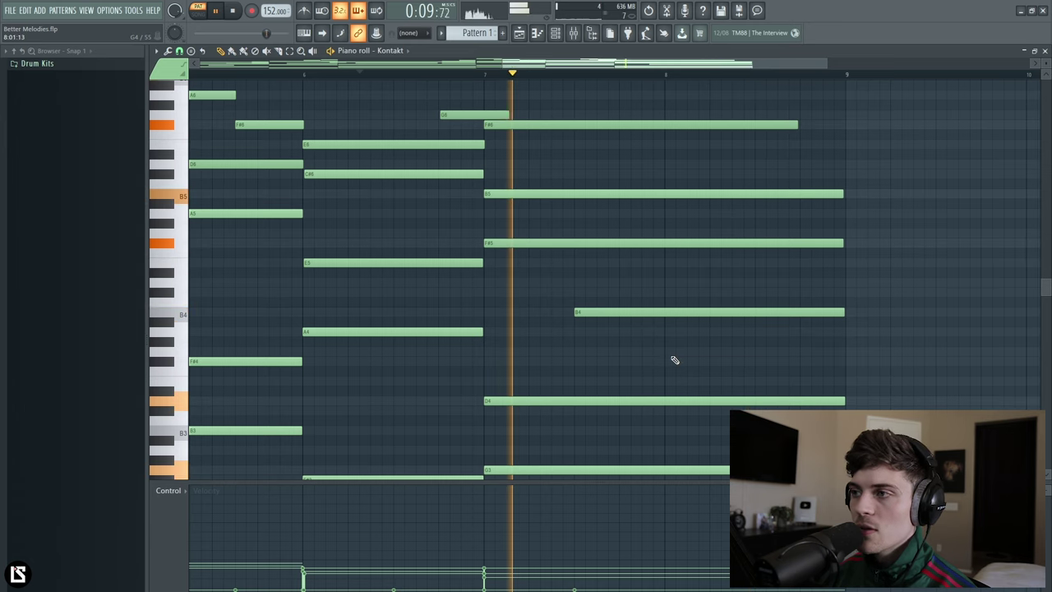